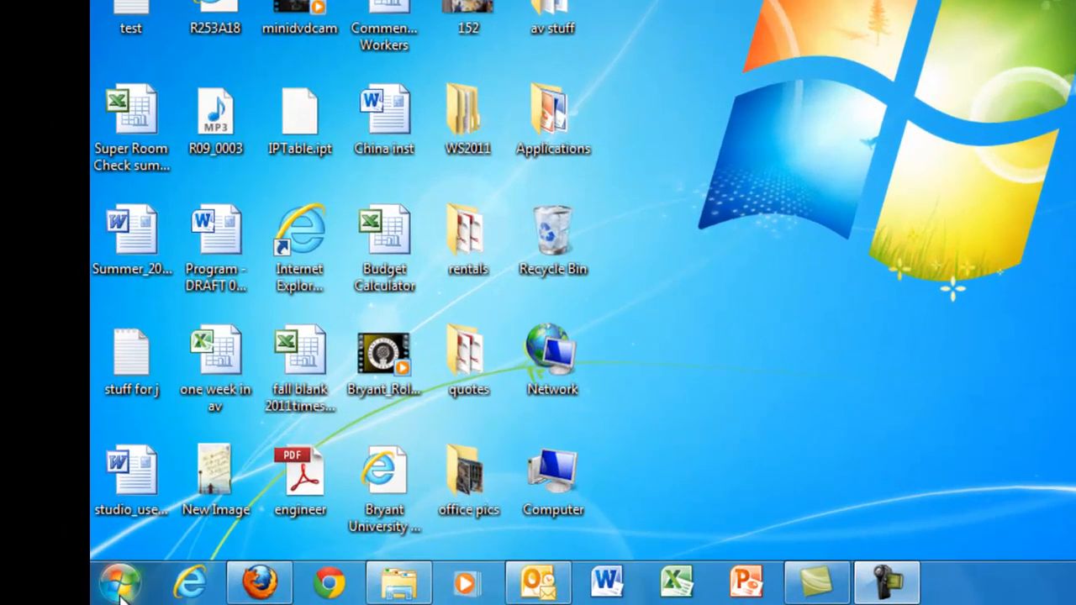
# - Launch Adobe Premiere Elements 10 from the Start menu's All Programs list
pyautogui.click(120, 598)
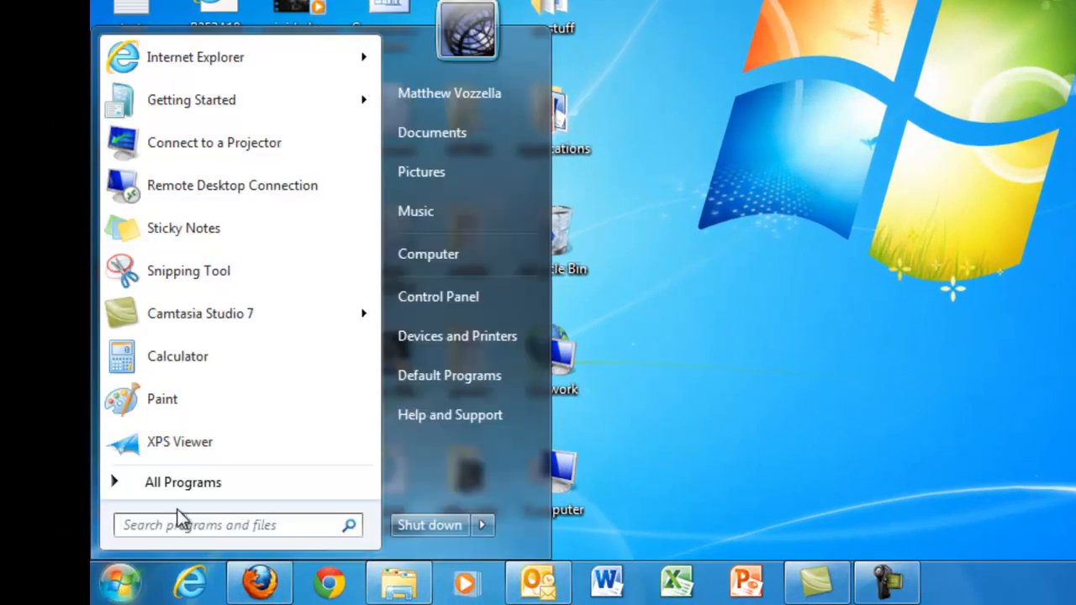
pyautogui.click(158, 484)
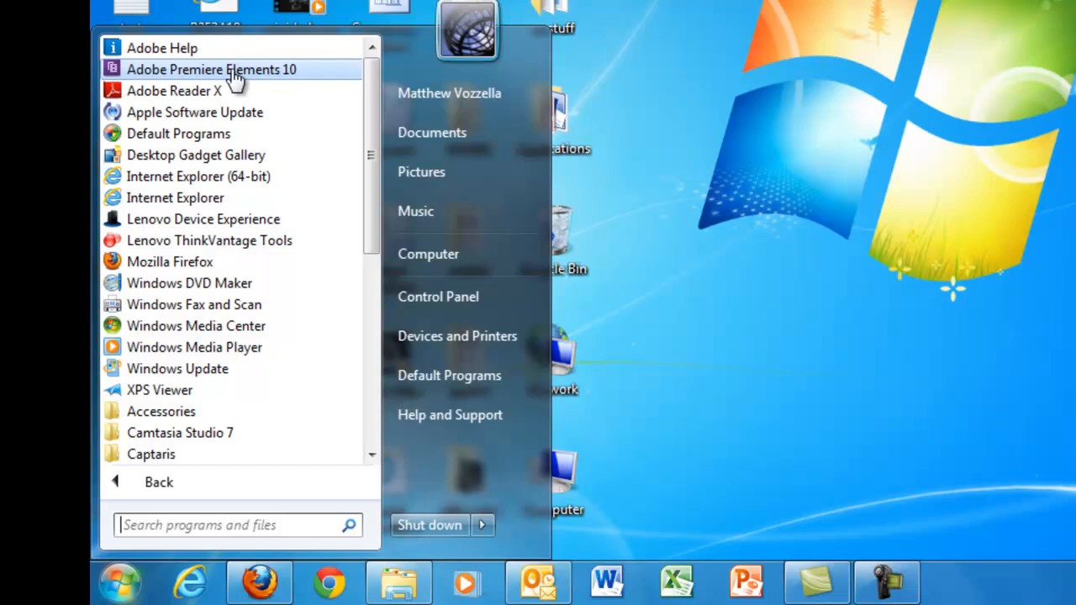
pyautogui.click(268, 74)
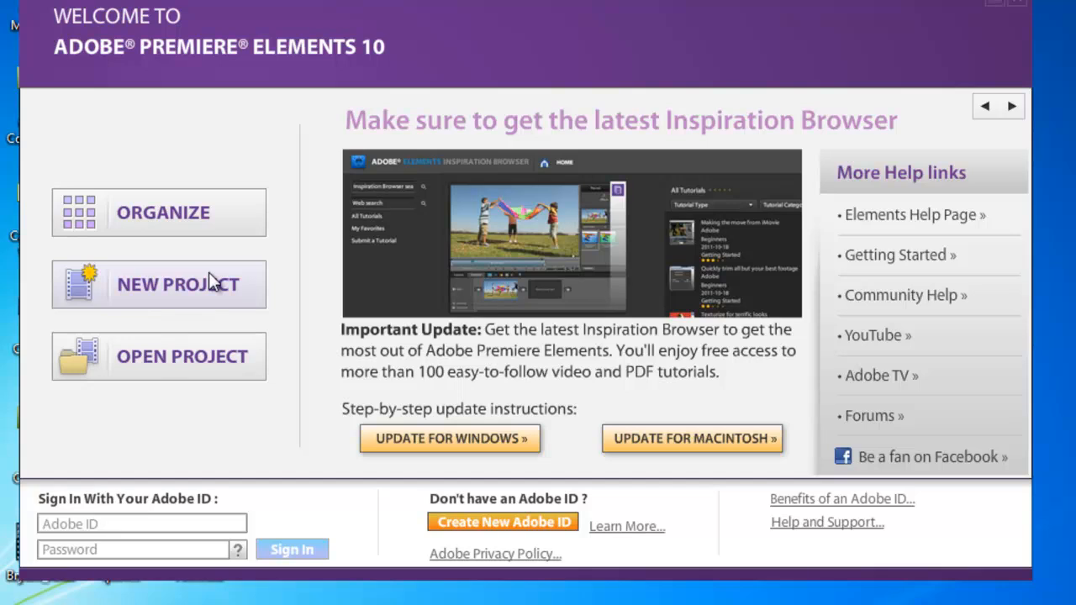
# - Open the recent project PPT ADV.prel from the welcome screen
pyautogui.click(176, 361)
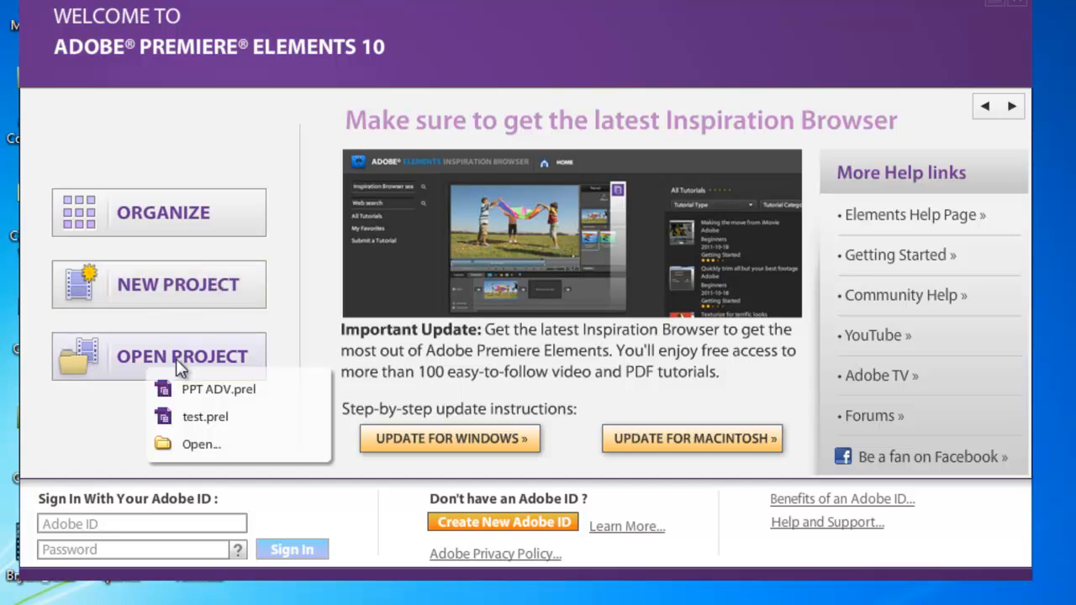
pyautogui.click(210, 392)
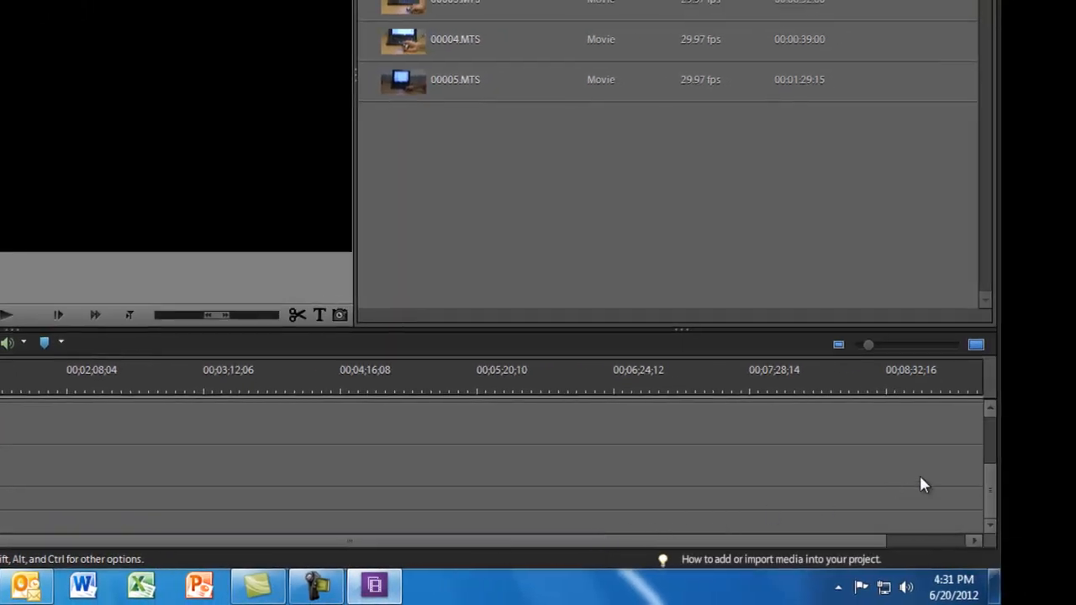
# - Select the 00005.MTS clip in the Project Media list
pyautogui.moveTo(989, 483); pyautogui.dragTo(993, 442)
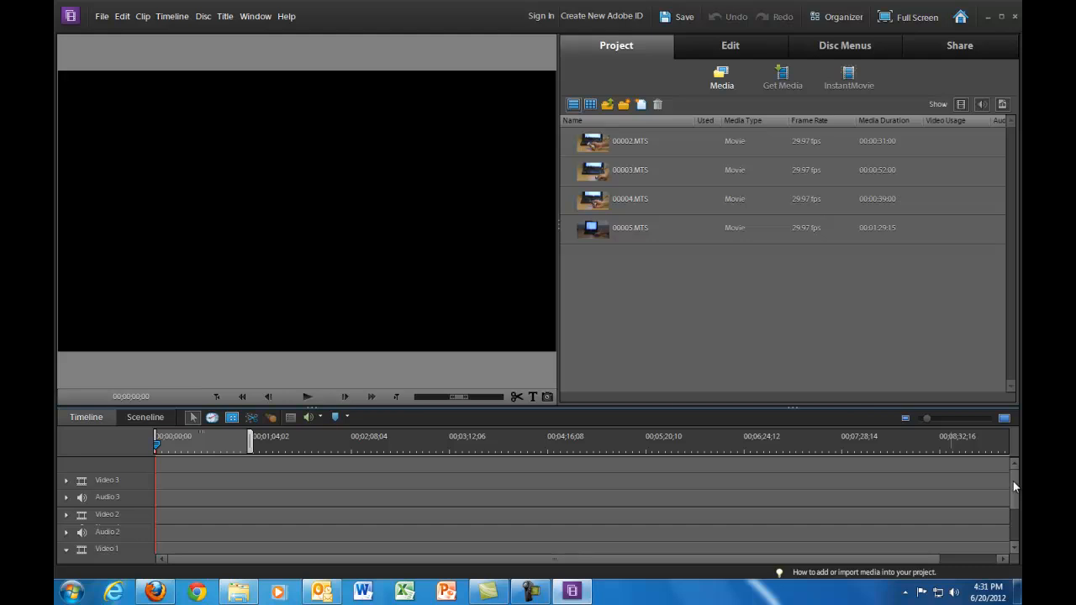
pyautogui.moveTo(1012, 481); pyautogui.dragTo(1016, 522)
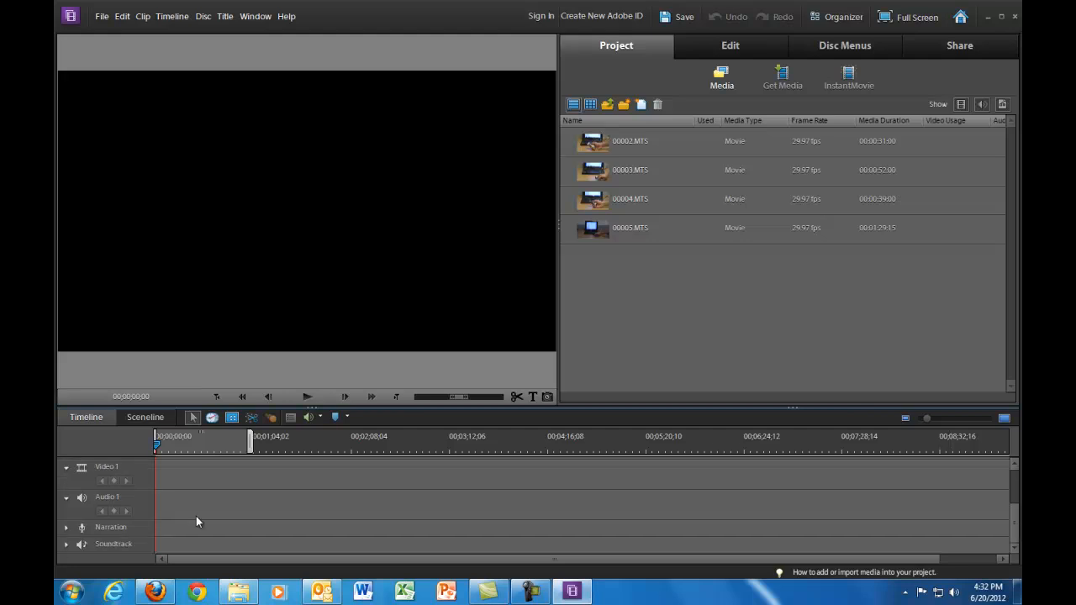
pyautogui.moveTo(1013, 516); pyautogui.dragTo(1014, 513)
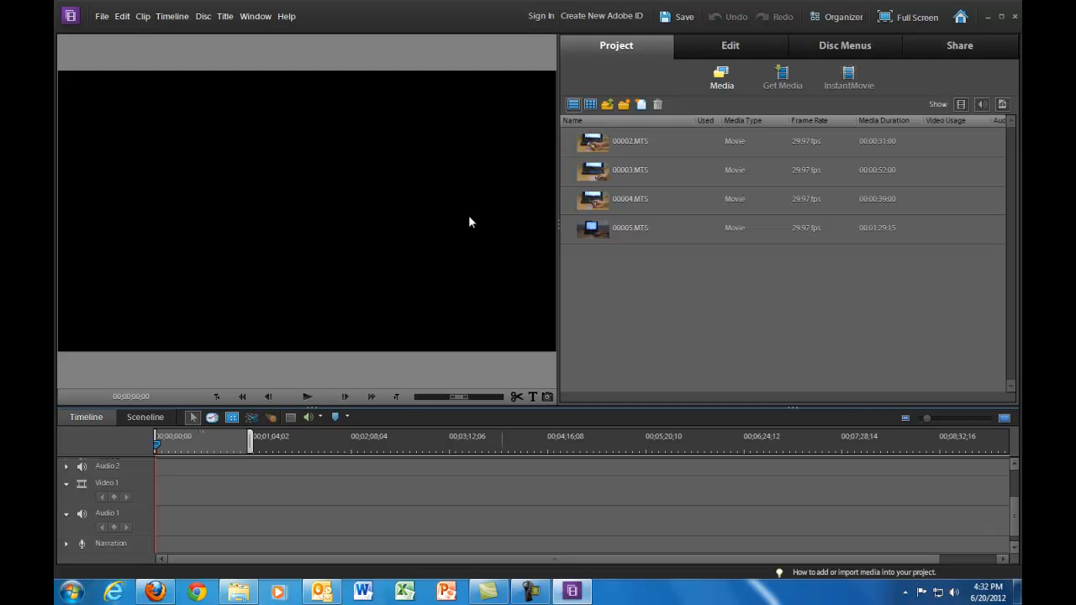
pyautogui.click(602, 229)
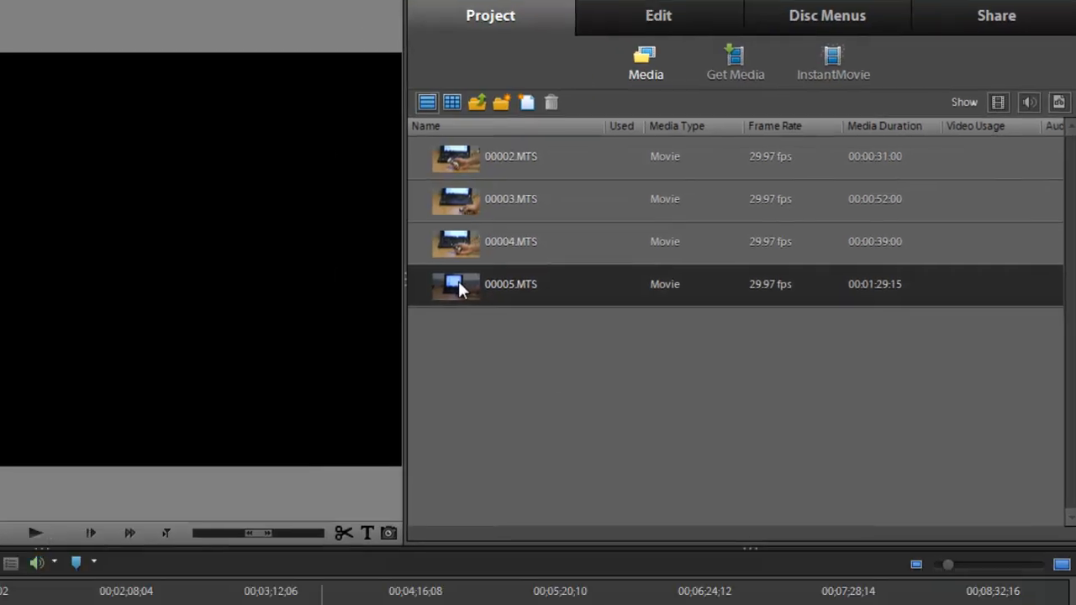
# - Drop 00005.MTS onto Video 1 and position it at the timeline start
pyautogui.moveTo(366, 332); pyautogui.dragTo(289, 441)
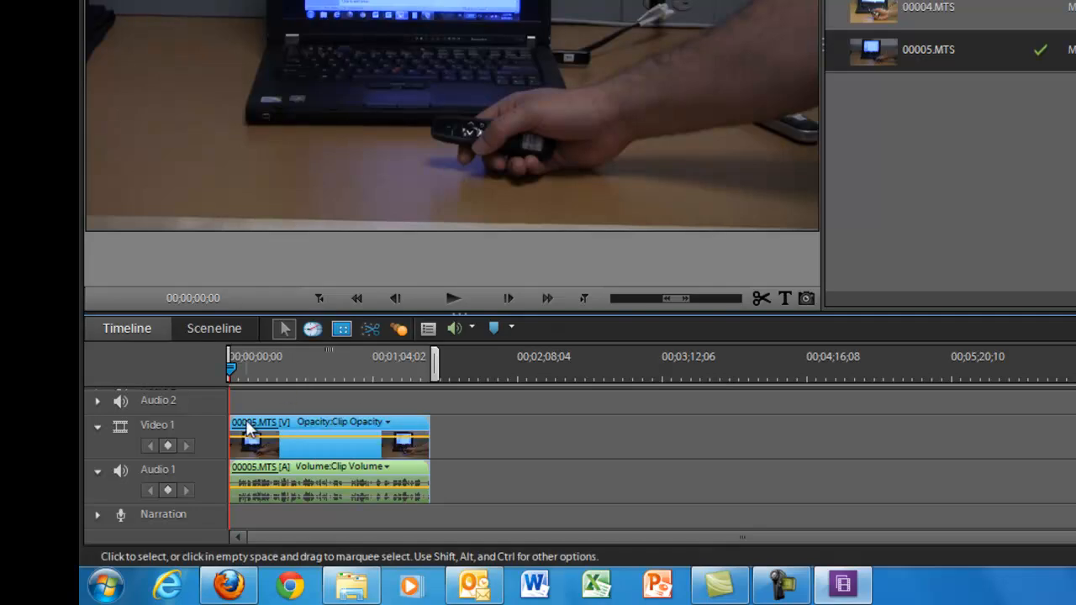
pyautogui.moveTo(248, 425); pyautogui.dragTo(588, 435)
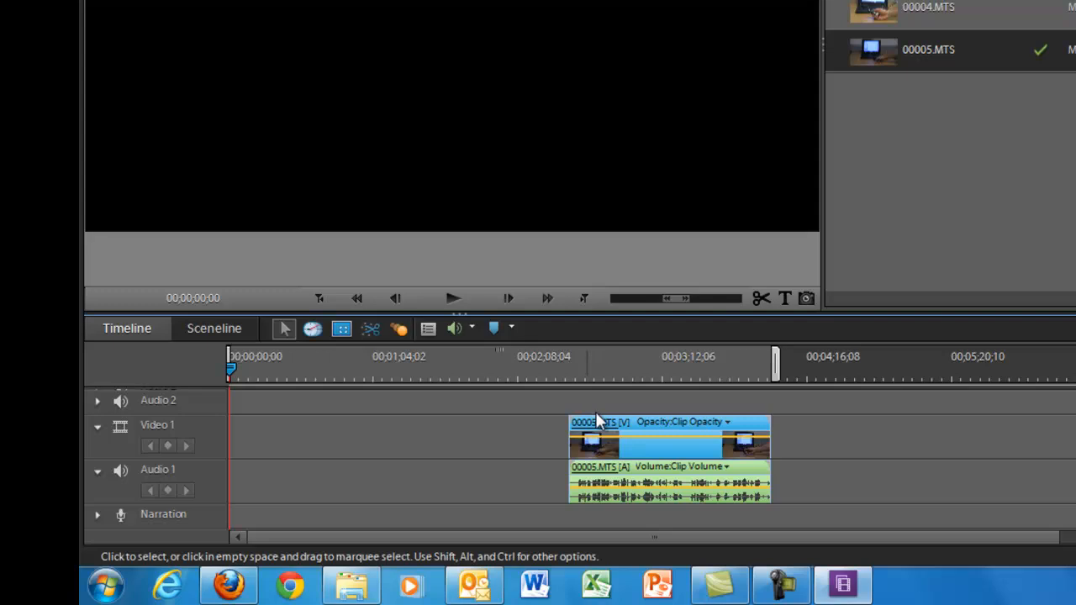
pyautogui.moveTo(595, 425)
pyautogui.moveTo(587, 427); pyautogui.dragTo(242, 444)
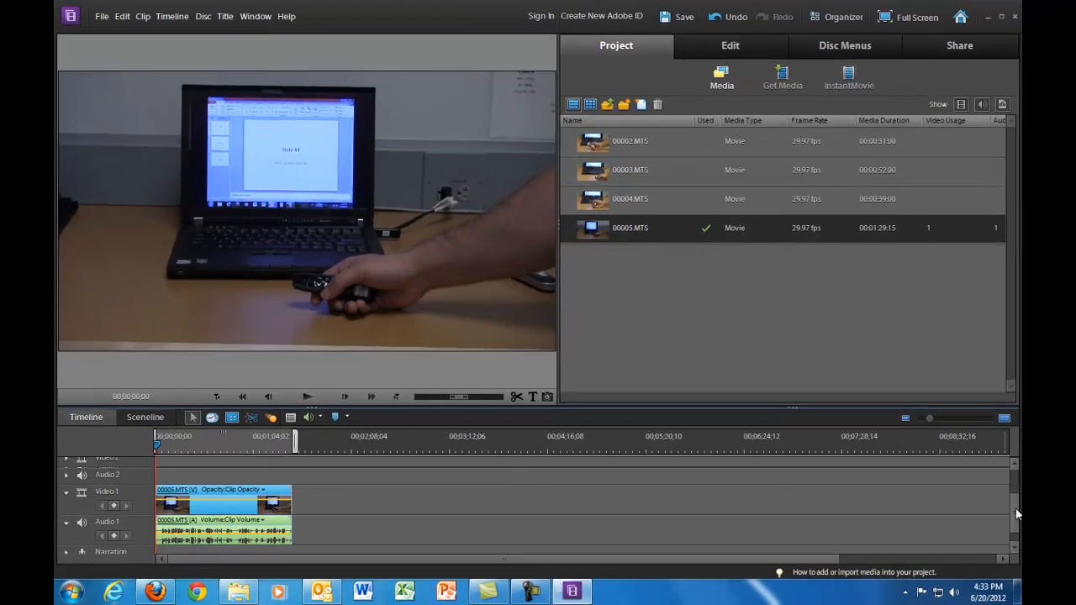
# - Play the timeline from the start and pause around 00;00;07;14
pyautogui.click(1015, 464)
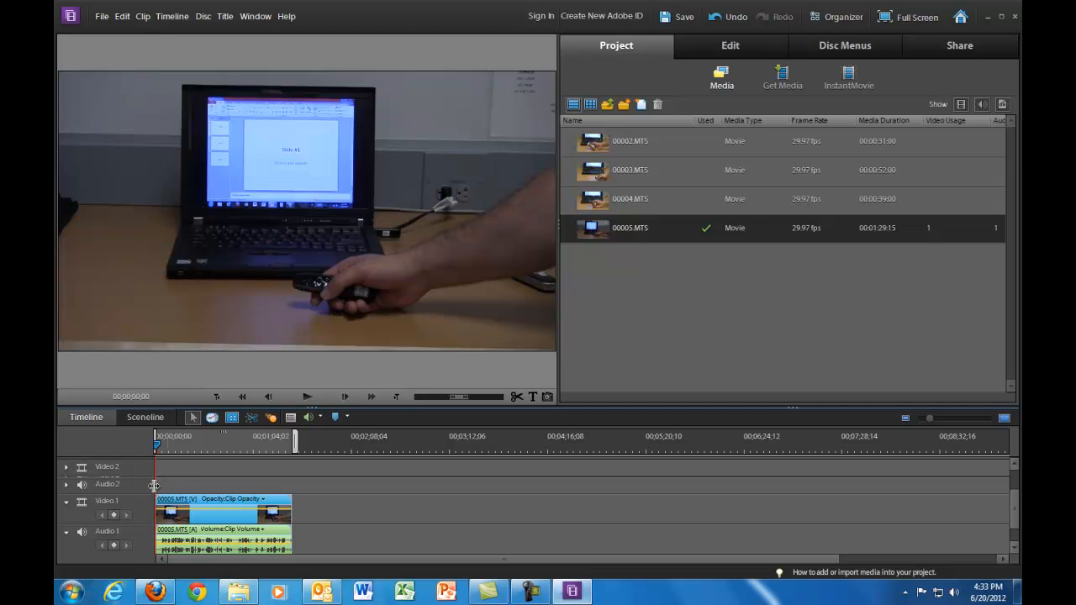
pyautogui.click(308, 400)
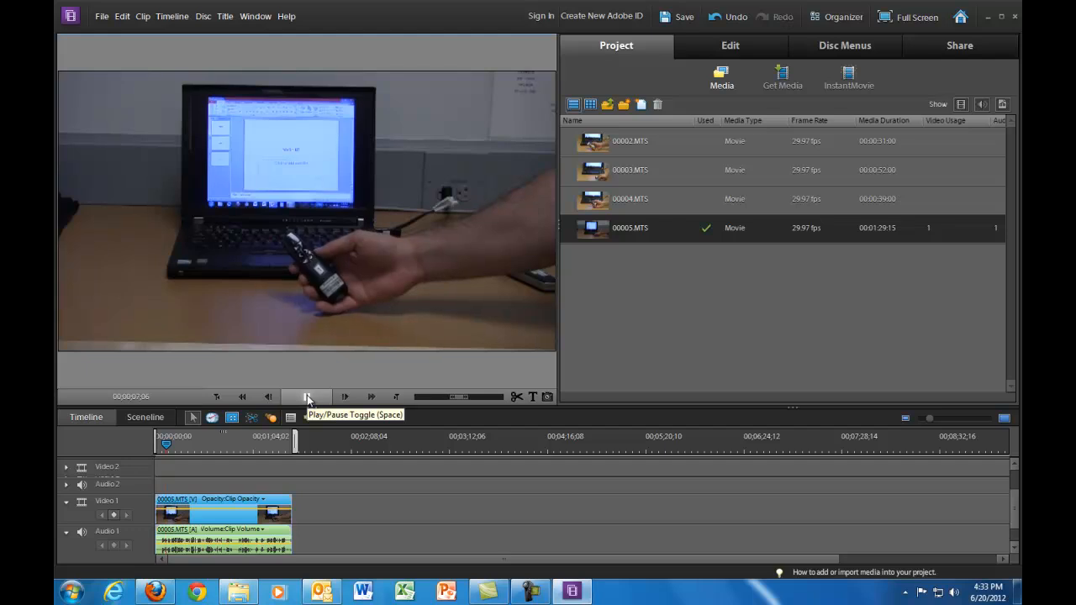
pyautogui.click(307, 397)
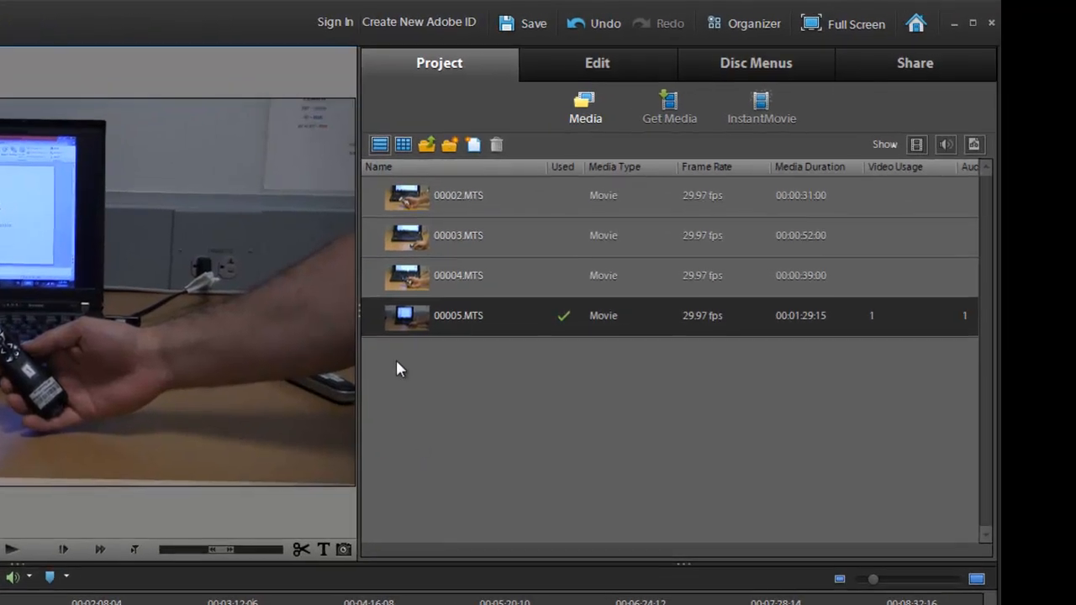
# - Place 00004.MTS on Video 2 near the start, declining Videomerge
pyautogui.click(412, 282)
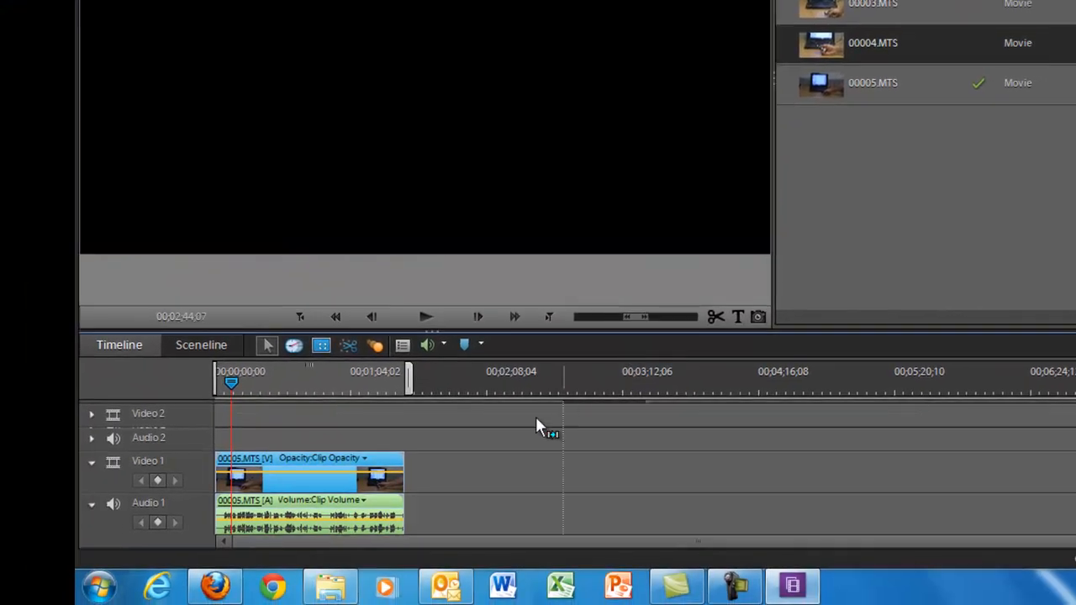
pyautogui.moveTo(536, 420); pyautogui.dragTo(242, 413)
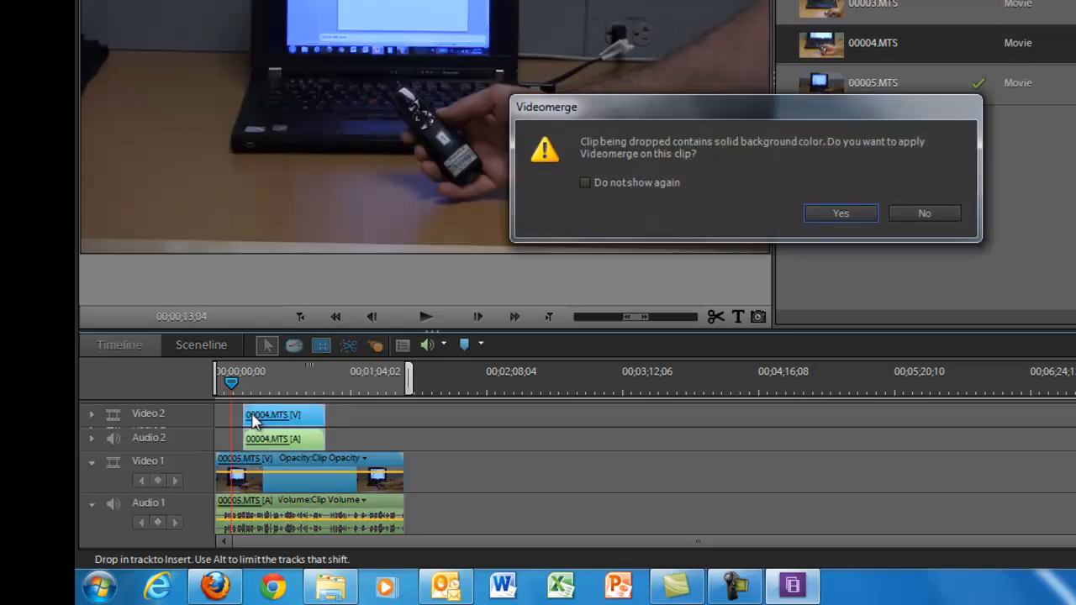
pyautogui.click(926, 213)
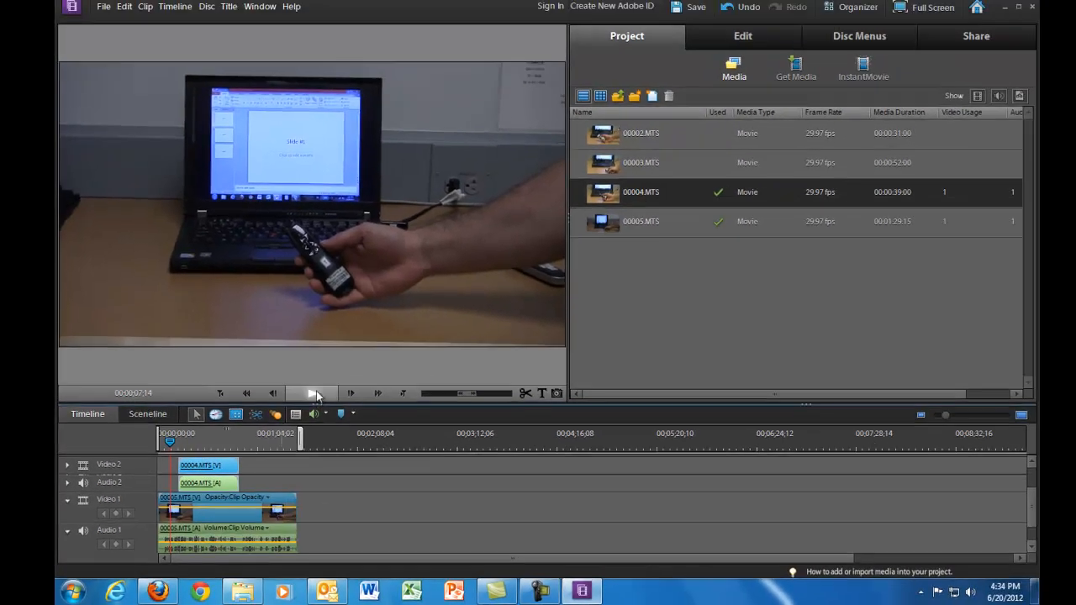
# - Play the layered timeline, pausing at 15 seconds and again at 00;00;22;02
pyautogui.click(315, 394)
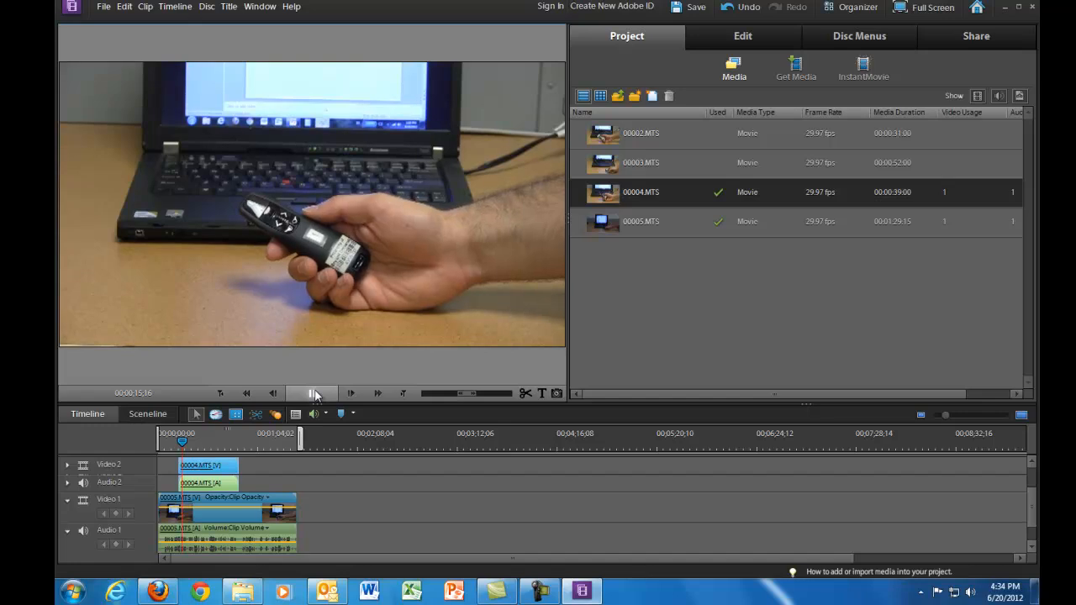
pyautogui.click(314, 393)
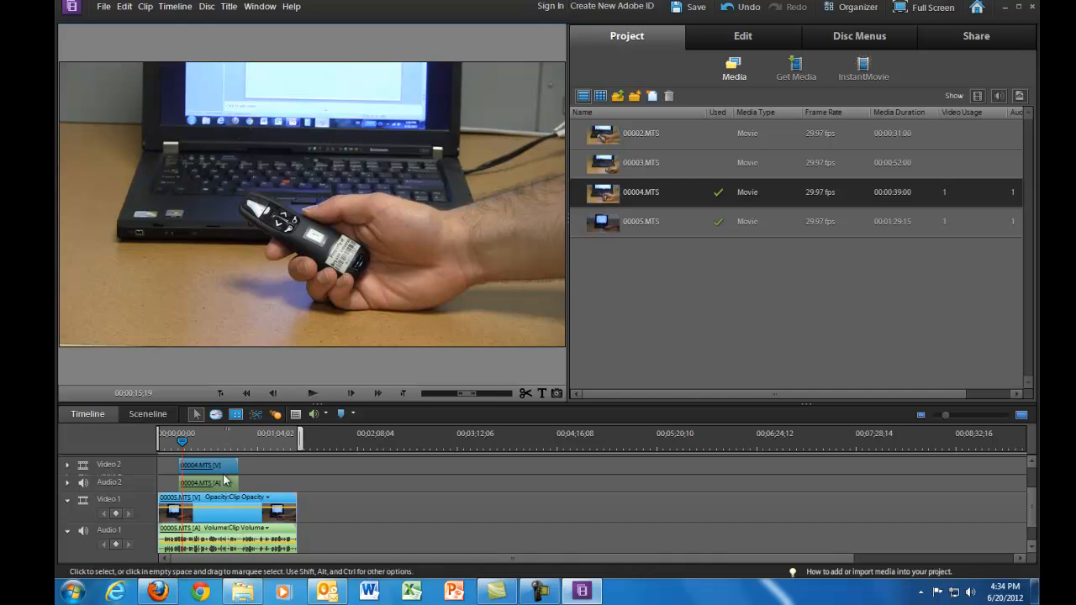
pyautogui.click(316, 394)
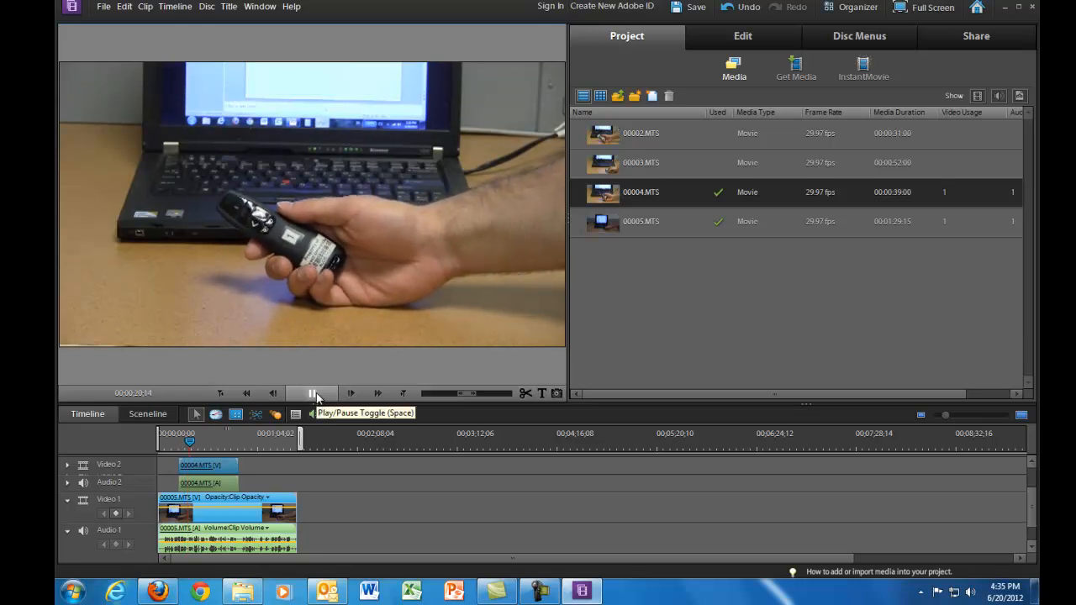
pyautogui.click(315, 394)
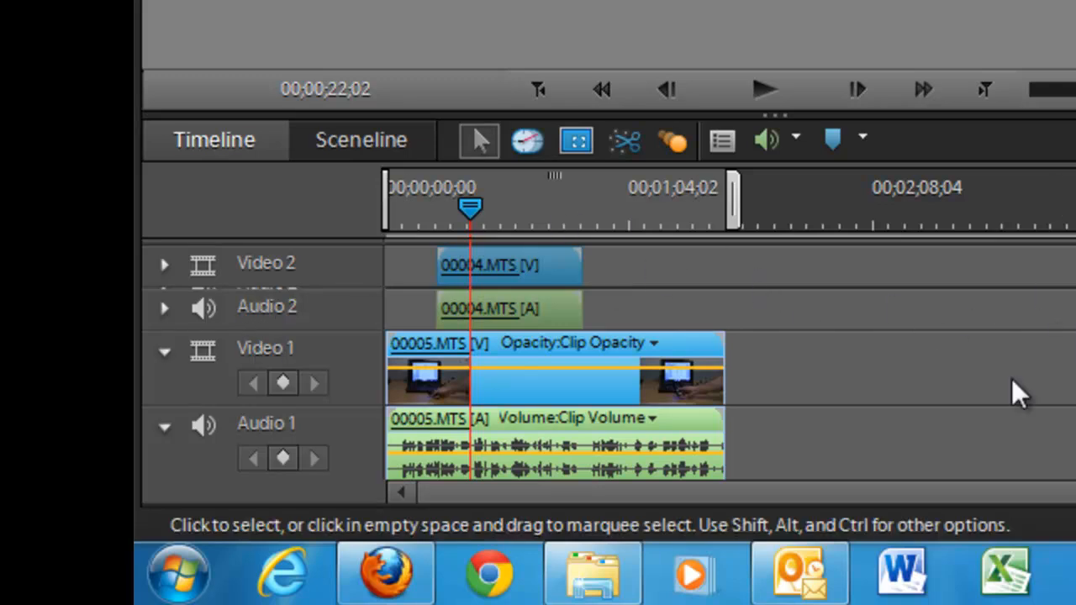
# - Delete the 00004.MTS clip from Video 2 and return the playhead to 00;00;00;00
pyautogui.scroll(3, 937, 469)
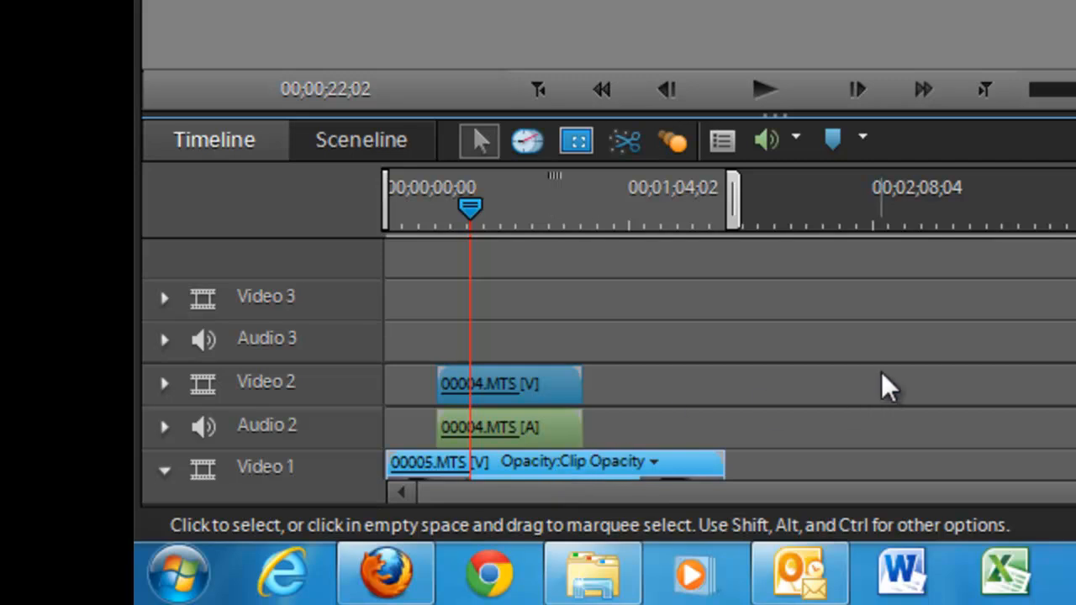
pyautogui.scroll(-3, 730, 362)
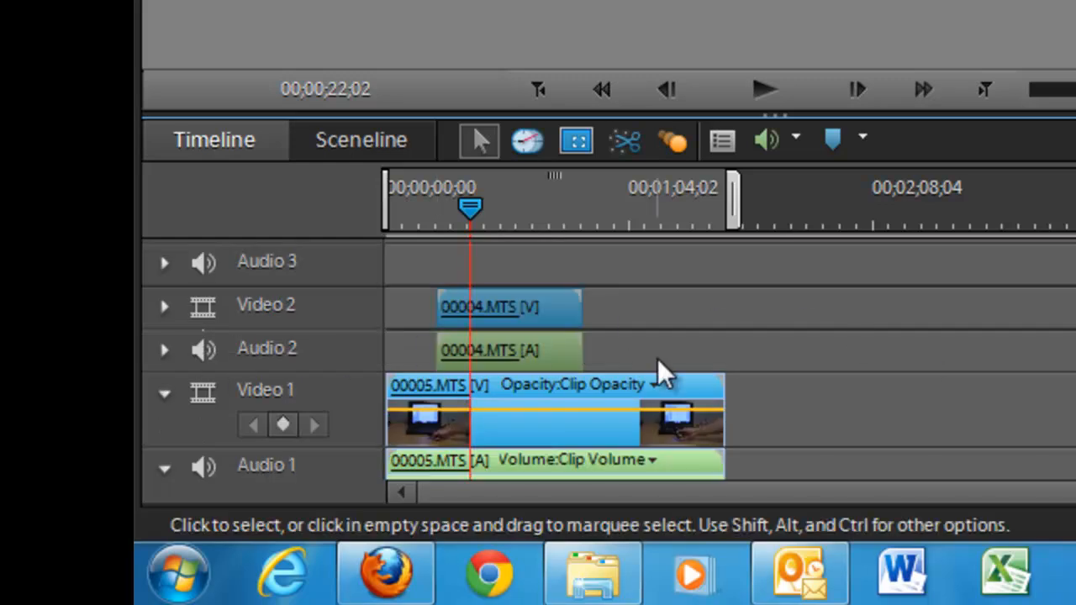
pyautogui.click(480, 309)
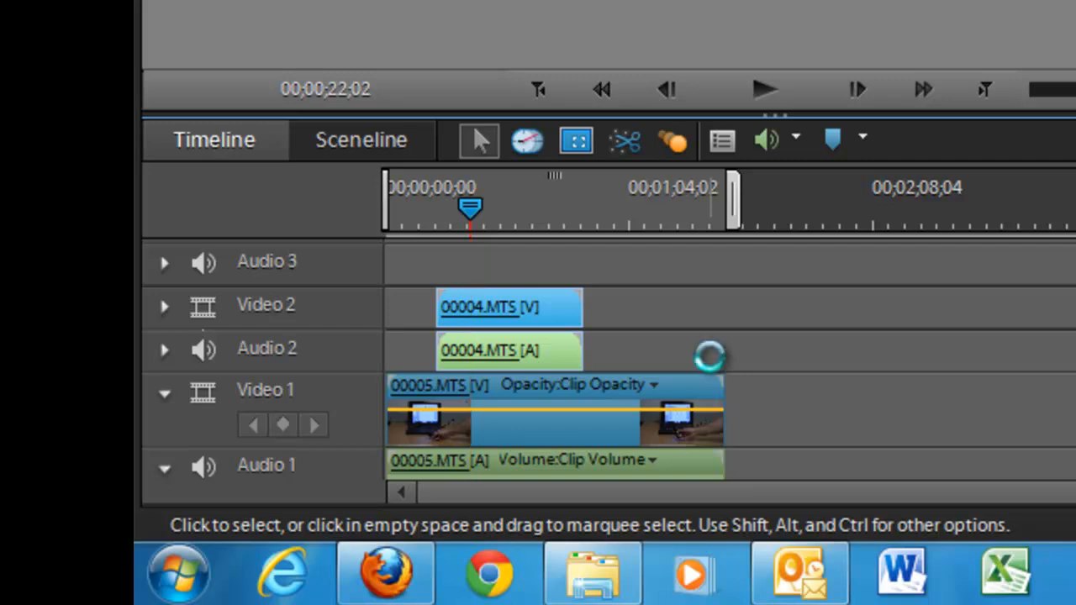
pyautogui.press('Delete')
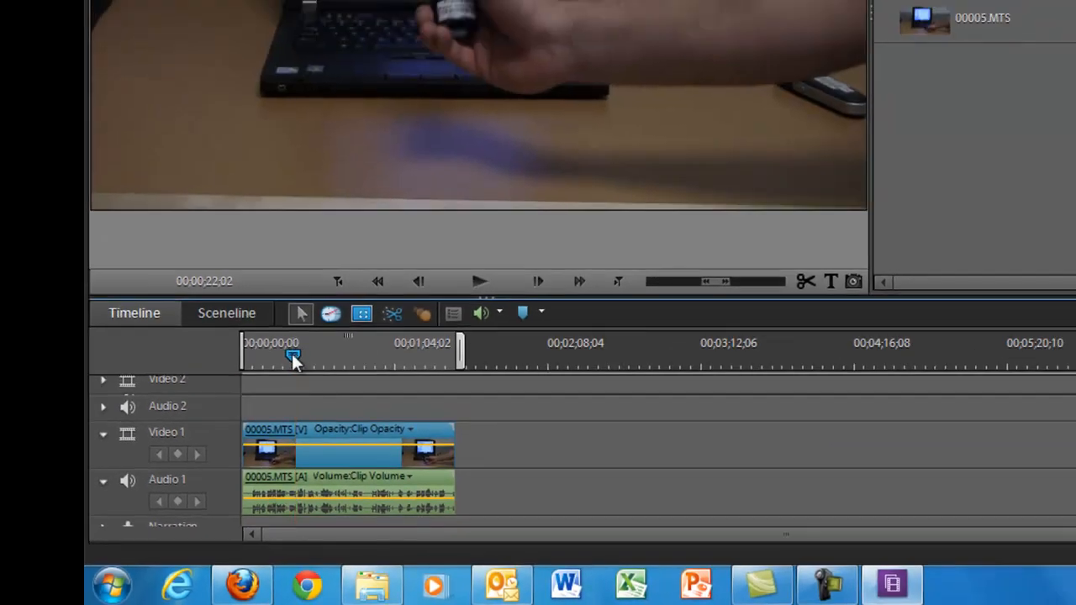
pyautogui.moveTo(290, 354); pyautogui.dragTo(233, 362)
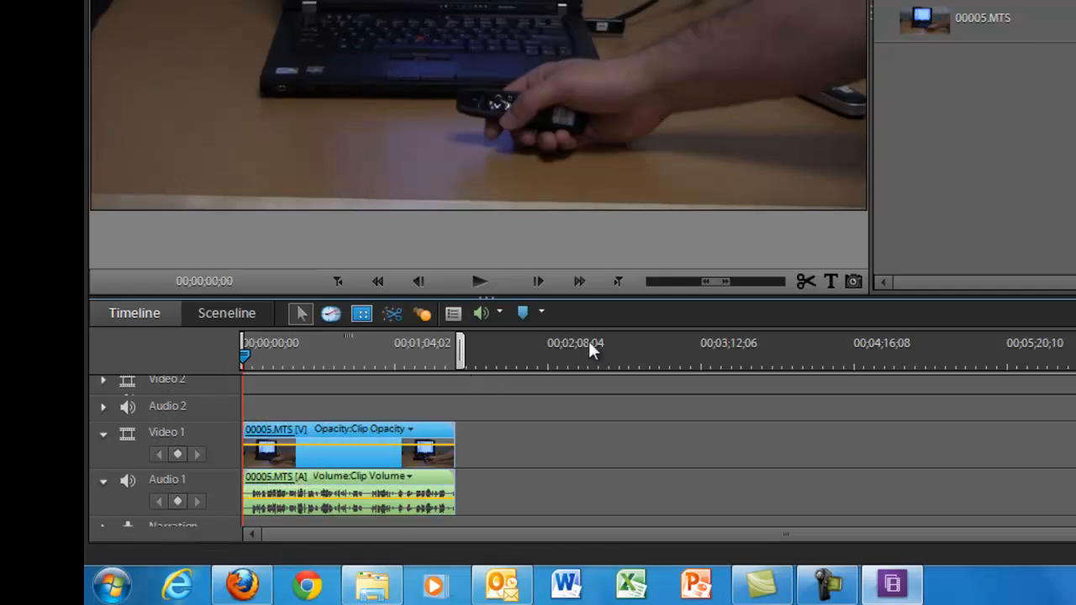
# - Take 00005.MTS off Video 1 and Audio 1, then reselect it in the Media list
pyautogui.hotkey('ctrl', 'z')
pyautogui.hotkey('ctrl', 'z')
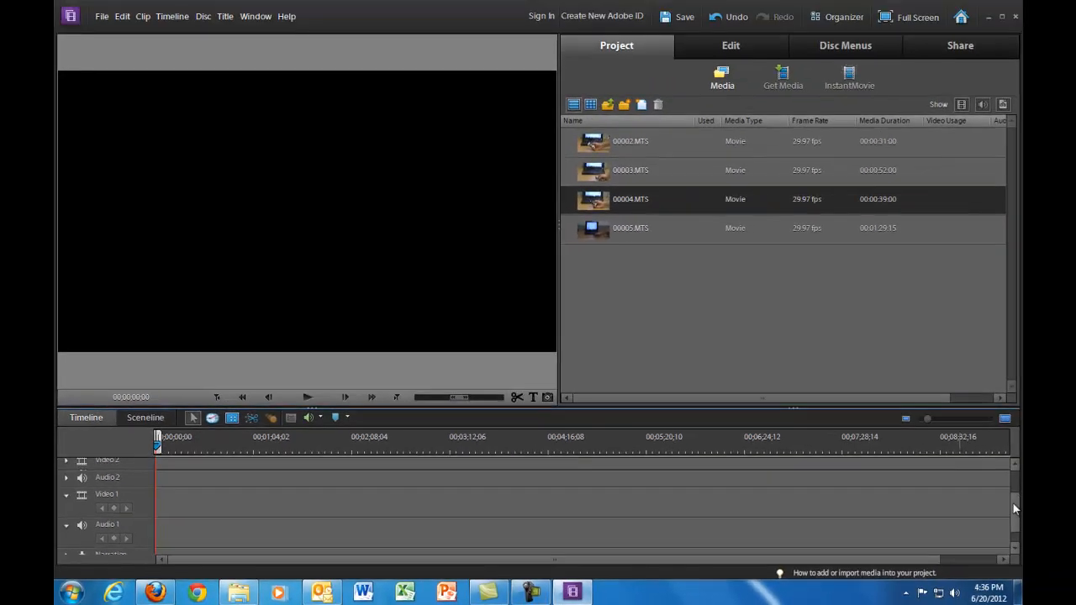
pyautogui.scroll(3, 1013, 507)
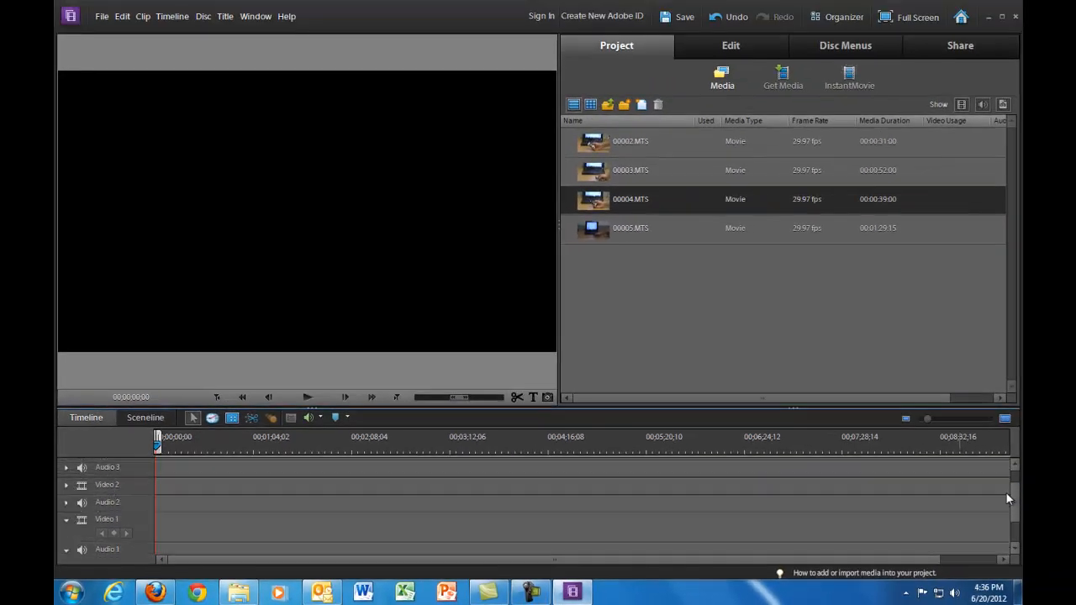
pyautogui.moveTo(1008, 494); pyautogui.dragTo(1009, 495)
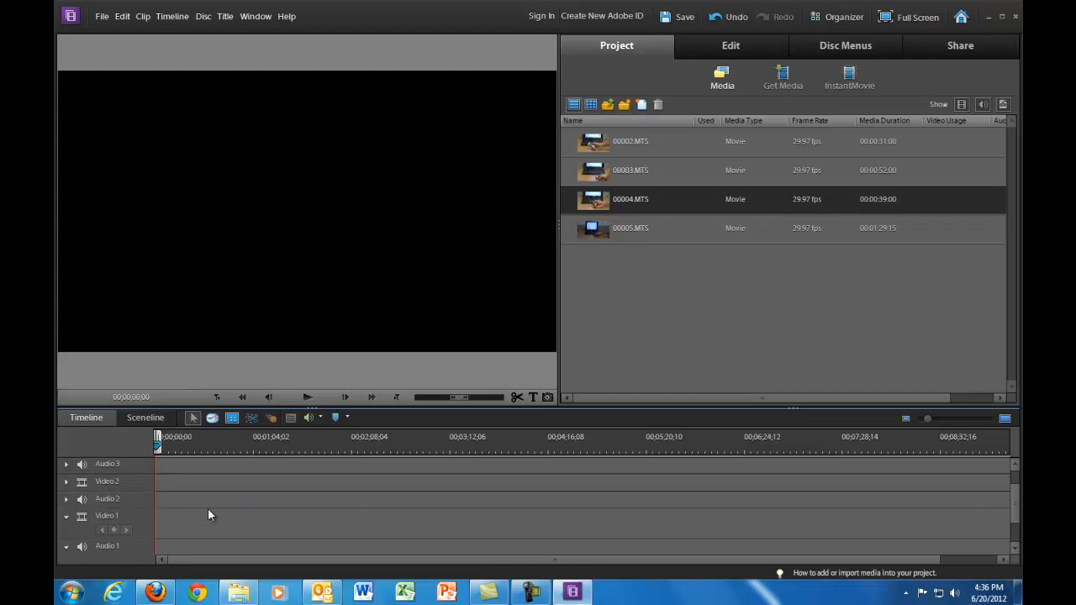
pyautogui.scroll(-1, 1014, 502)
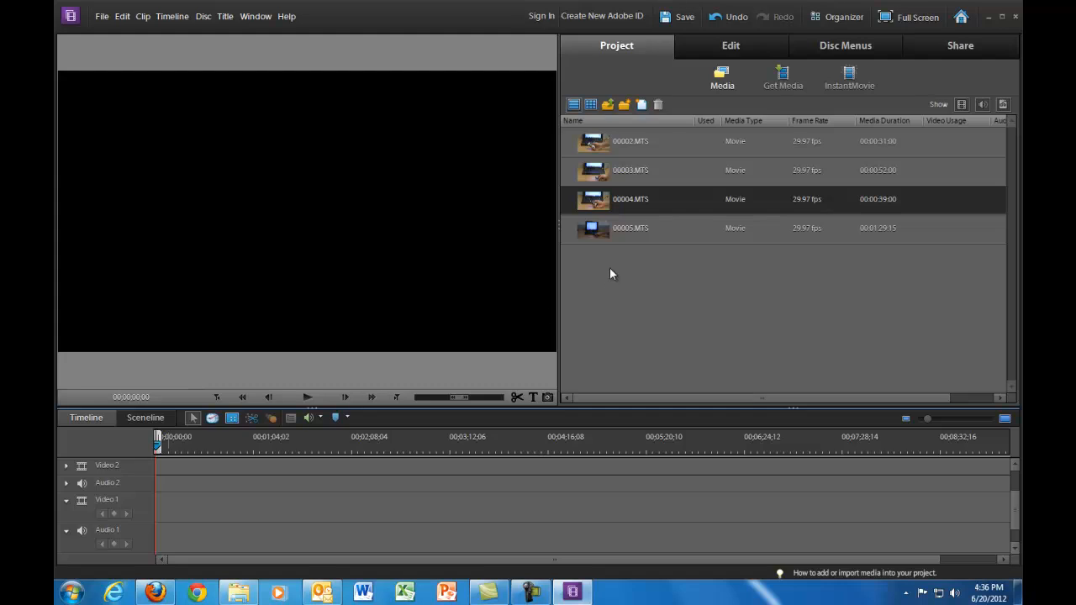
pyautogui.click(601, 228)
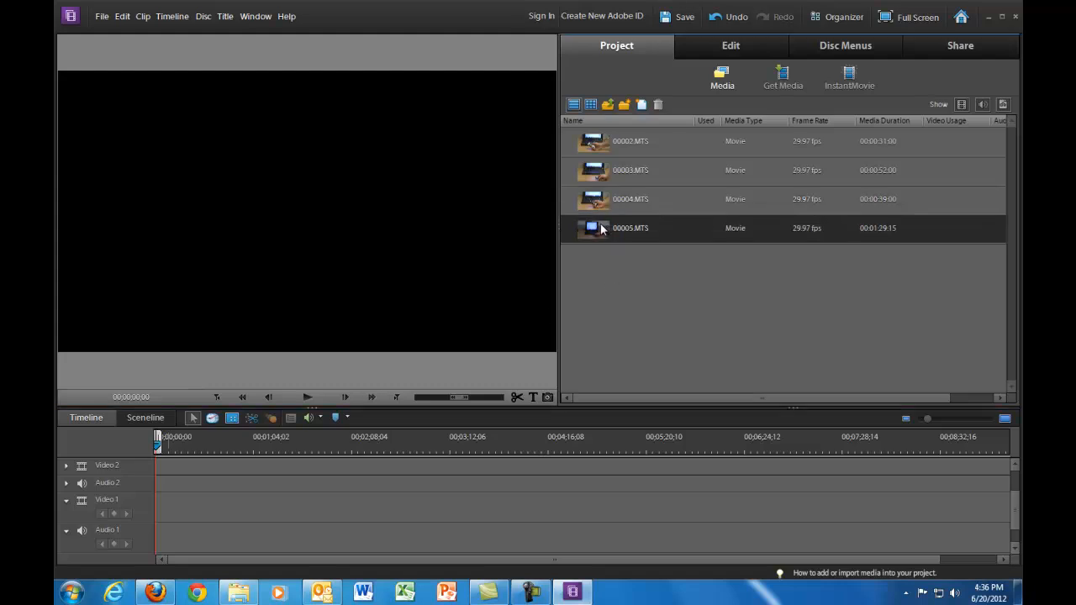
# - Drop 00005.MTS at 00;00;00;00 on Video 1 and zoom the timeline to fit it
pyautogui.moveTo(598, 226); pyautogui.dragTo(152, 512)
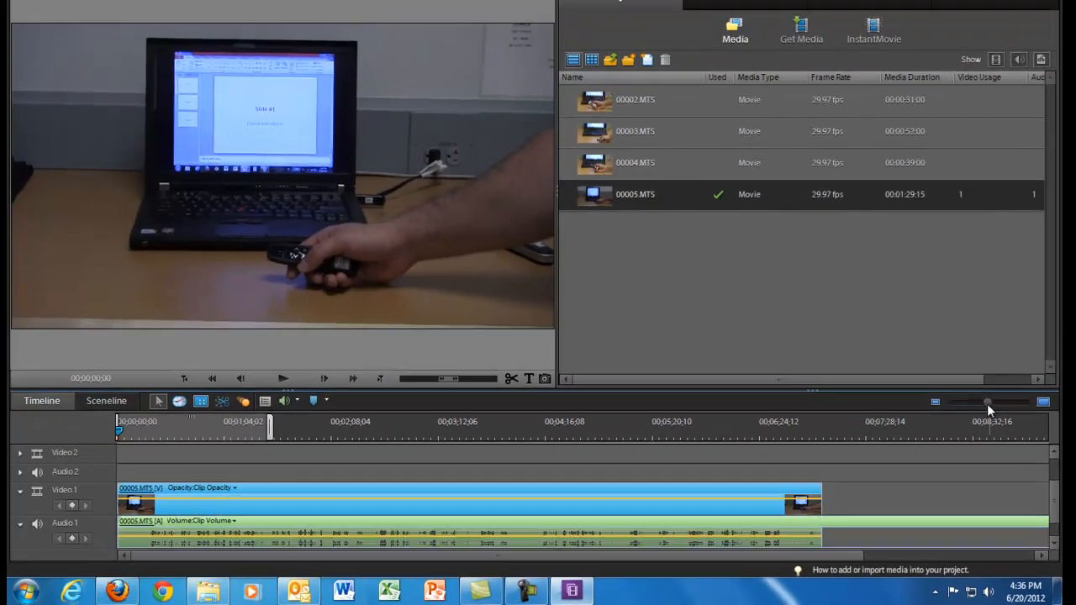
pyautogui.moveTo(987, 404); pyautogui.dragTo(975, 402)
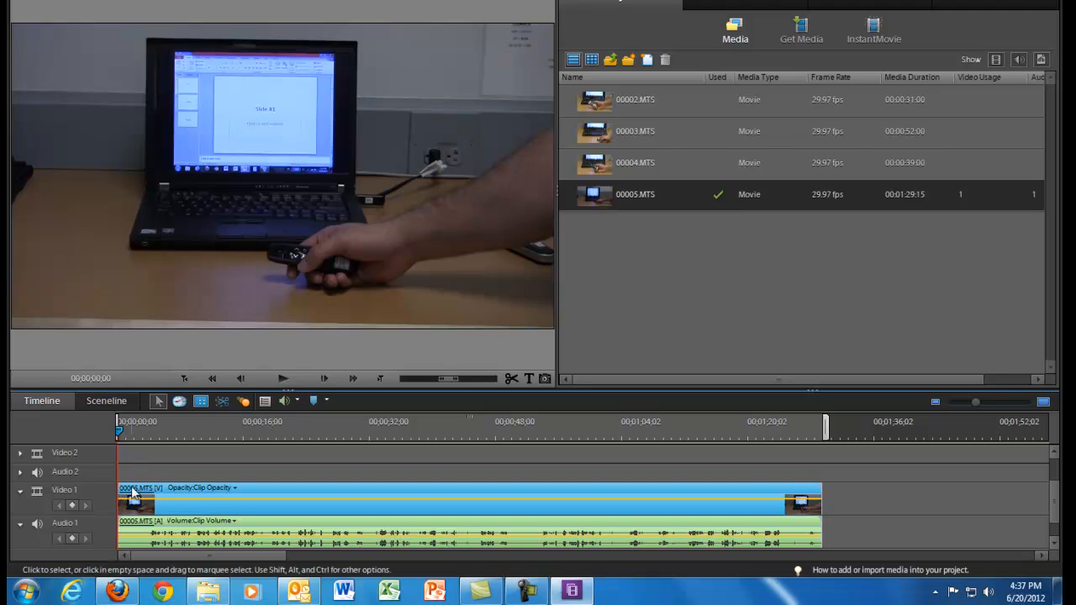
# - Take the 00005.MTS clip off the timeline and zoom the timeline fully out
pyautogui.hotkey('ctrl', 'z')
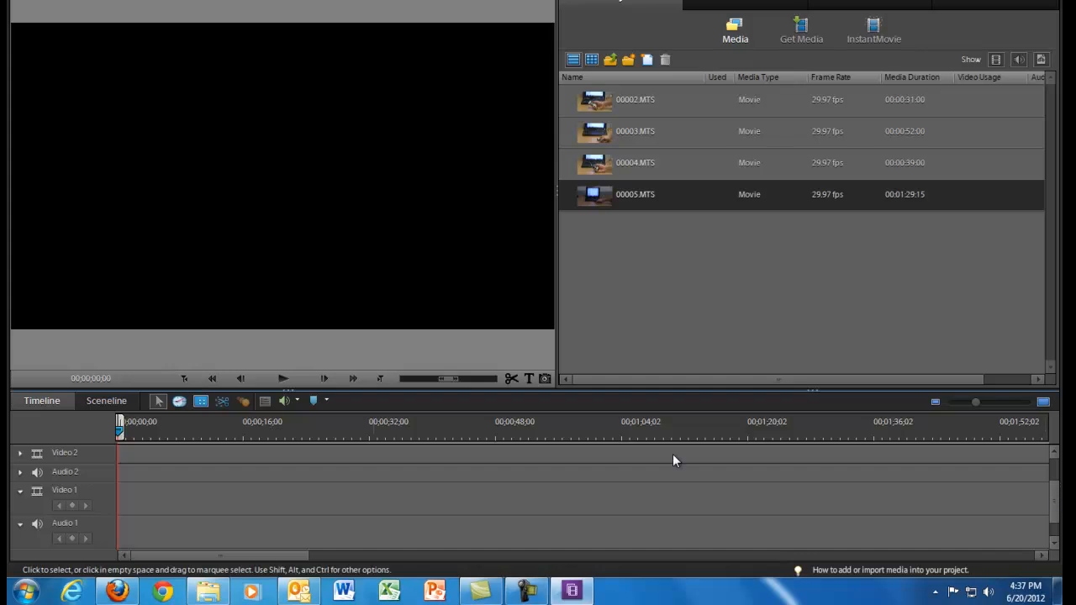
pyautogui.click(961, 402)
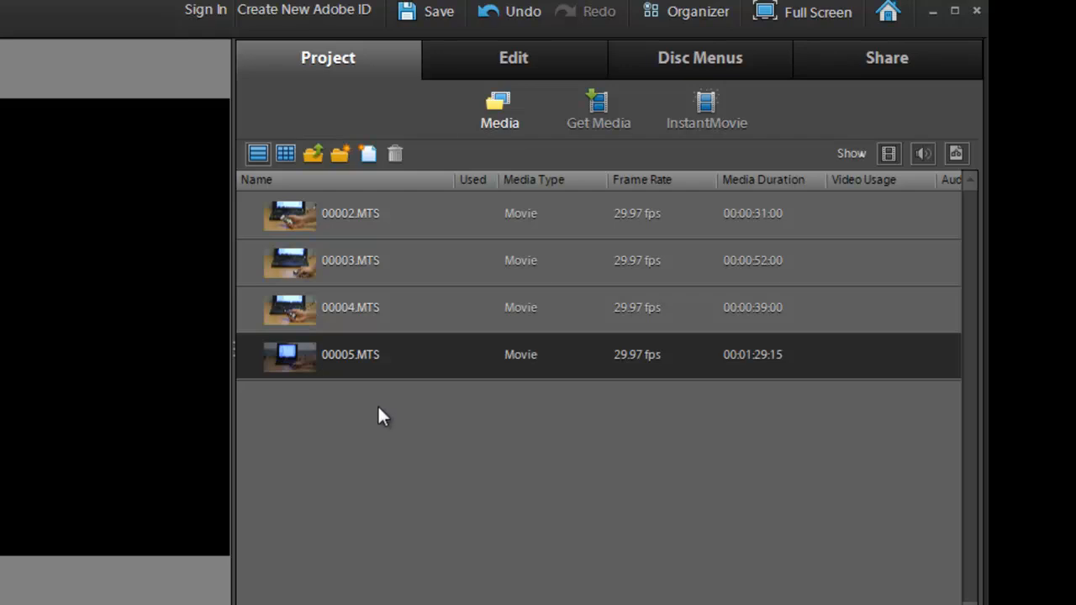
# - Import Bryant_Roll_In.avi from the Desktop through Get Media > Files and Folders
pyautogui.click(600, 118)
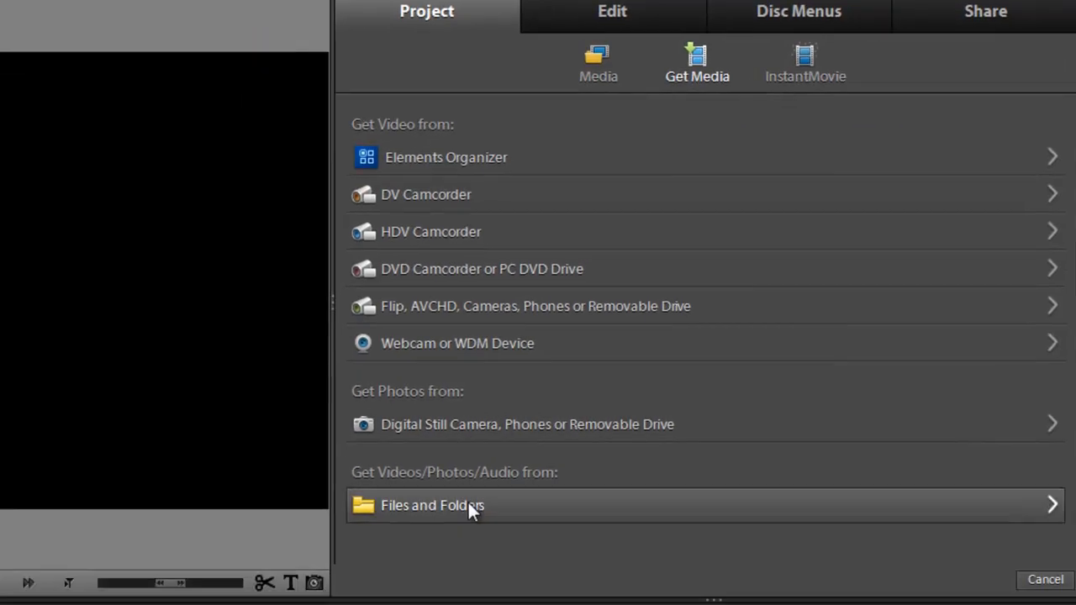
pyautogui.click(372, 546)
pyautogui.moveTo(798, 168); pyautogui.dragTo(829, 317)
pyautogui.click(395, 343)
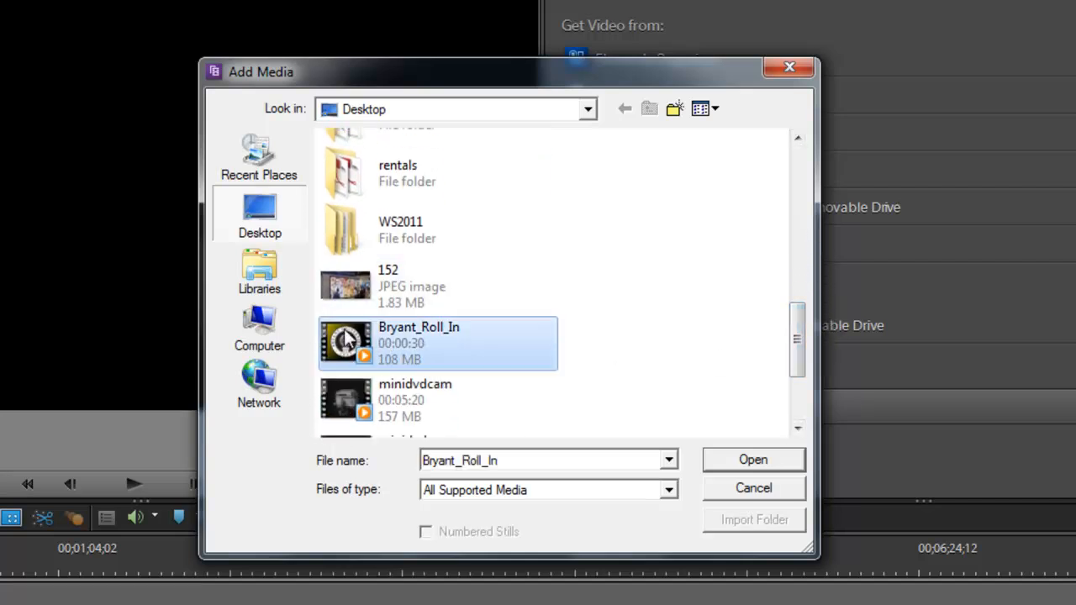
pyautogui.click(761, 459)
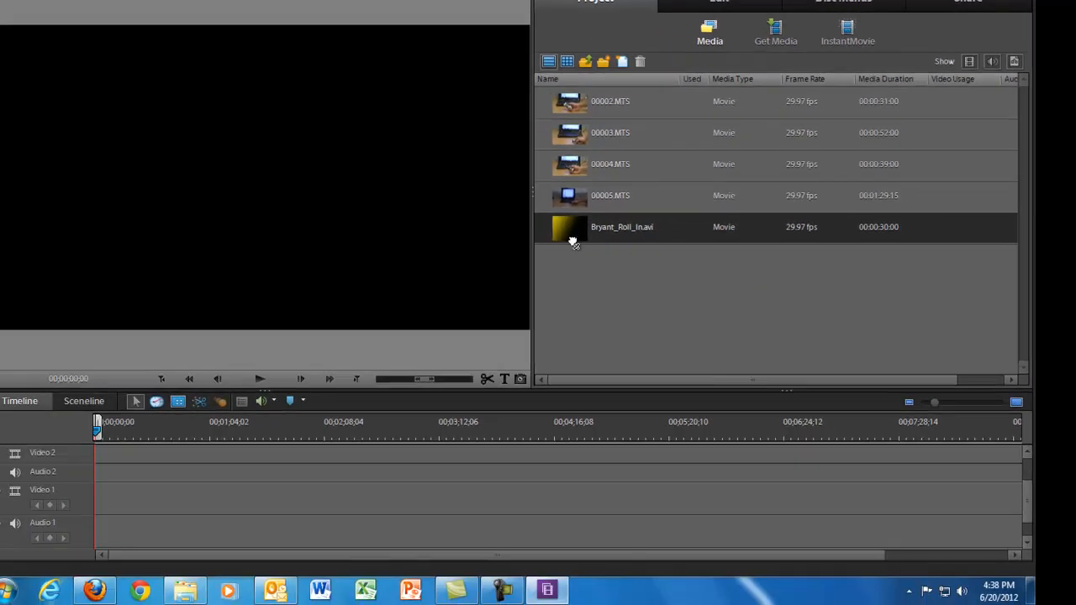
# - Place Bryant_Roll_In.avi at the start of Video 1 and Audio 1, then play it
pyautogui.moveTo(573, 243); pyautogui.dragTo(83, 500)
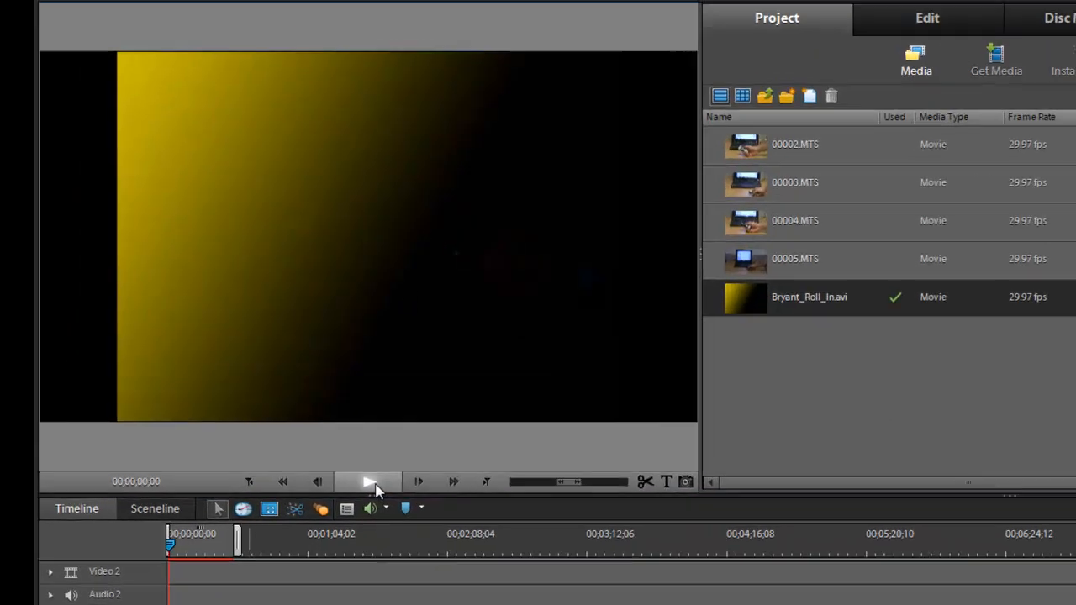
pyautogui.click(260, 379)
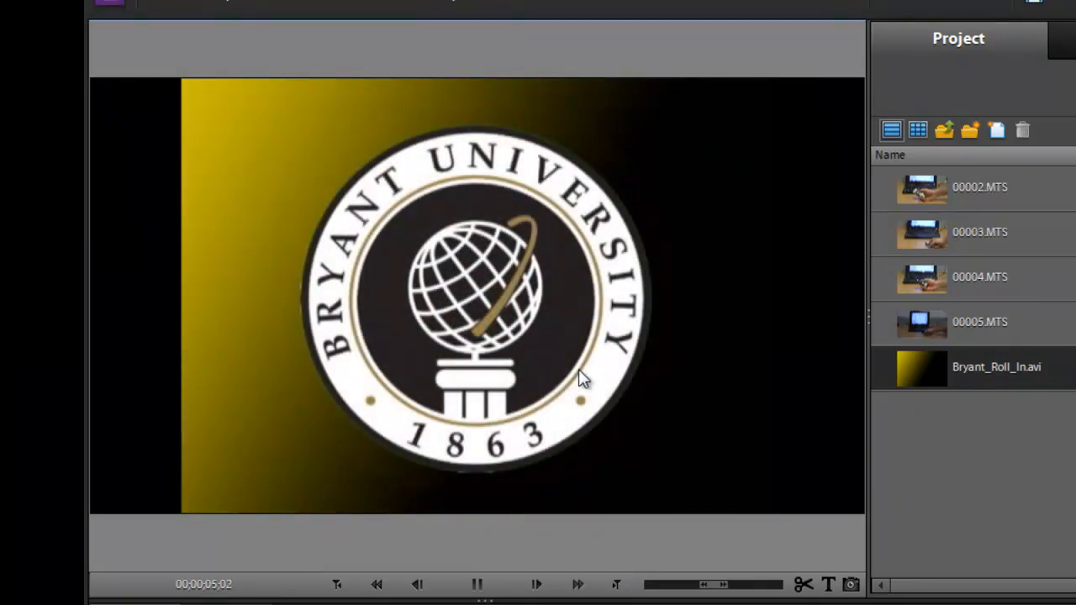
# - Pause playback at 00;00;07;18 on the Bryant University seal
pyautogui.click(475, 583)
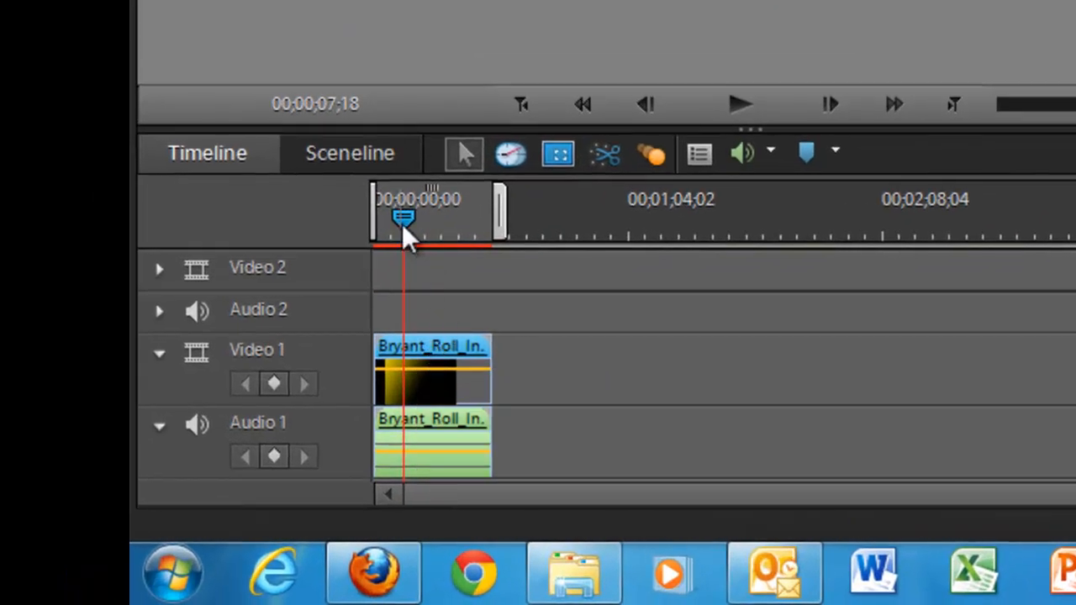
# - Move the playhead back to the clip start, then forward to 00;00;12;18
pyautogui.moveTo(402, 221); pyautogui.dragTo(365, 231)
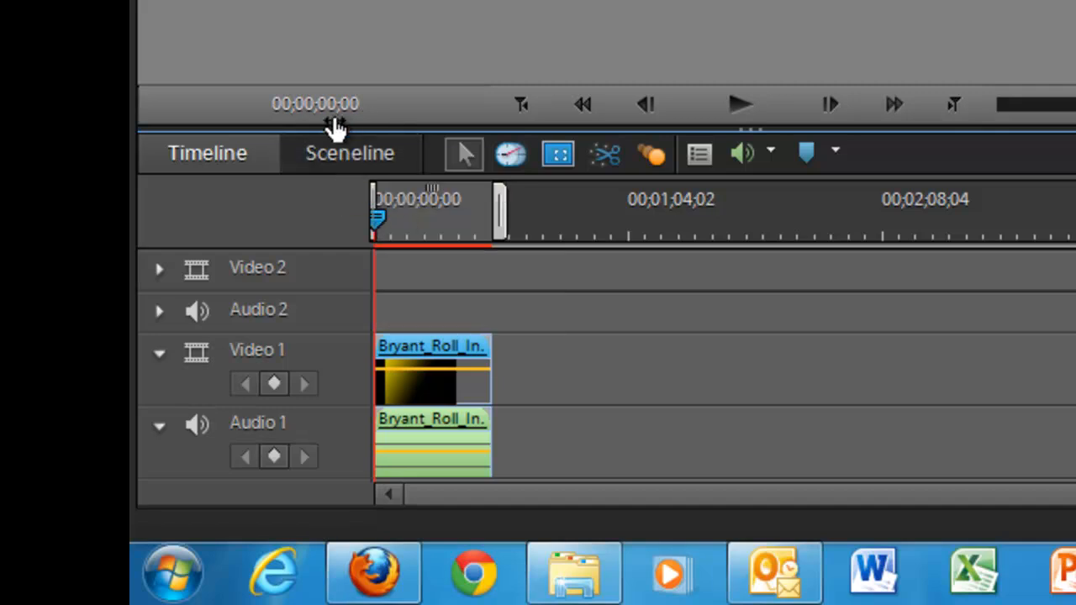
pyautogui.moveTo(386, 217); pyautogui.dragTo(435, 244)
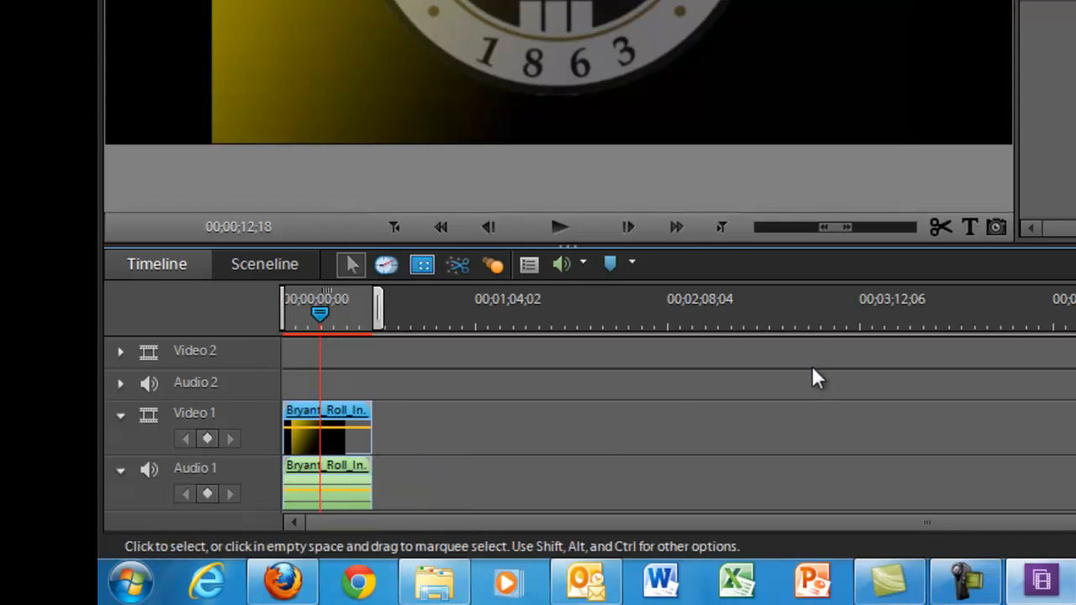
# - Split Bryant_Roll_In.avi at 00;00;12;18 and delete the piece after the cut
pyautogui.click(940, 227)
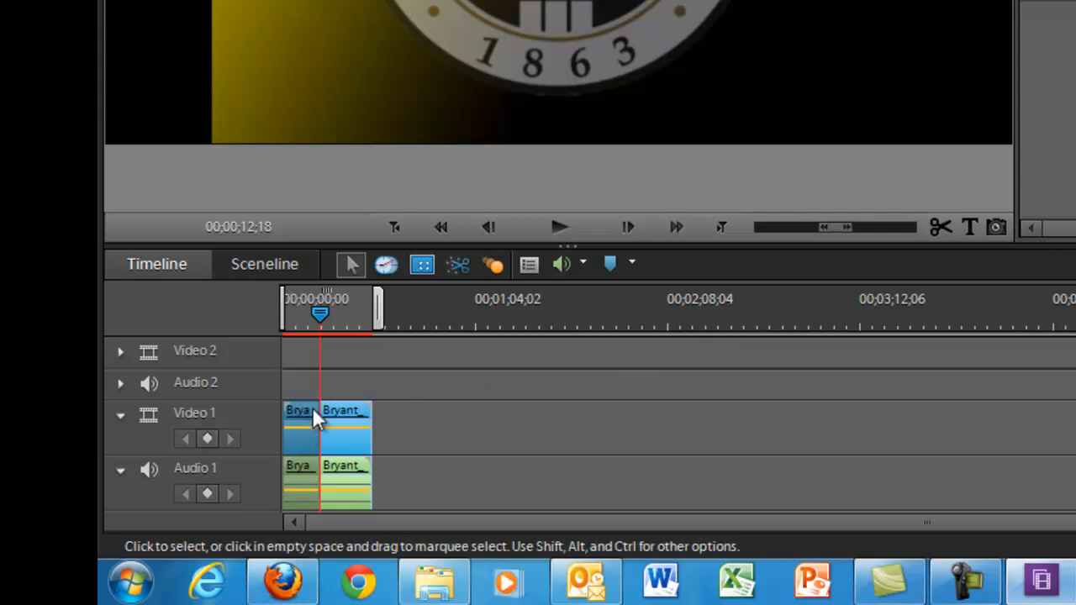
pyautogui.click(353, 412)
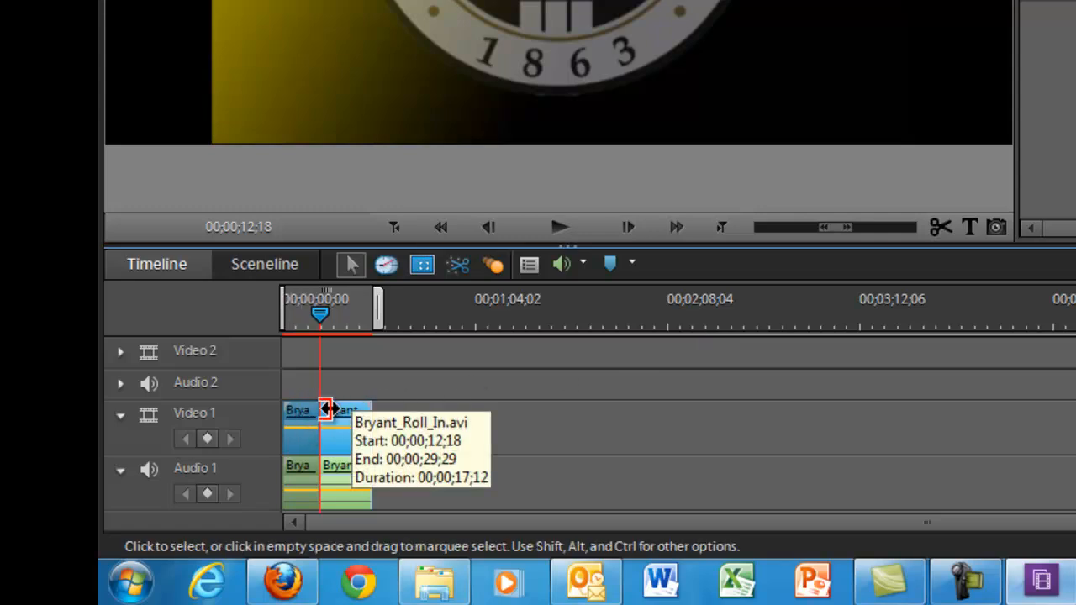
pyautogui.click(303, 409)
pyautogui.click(337, 412)
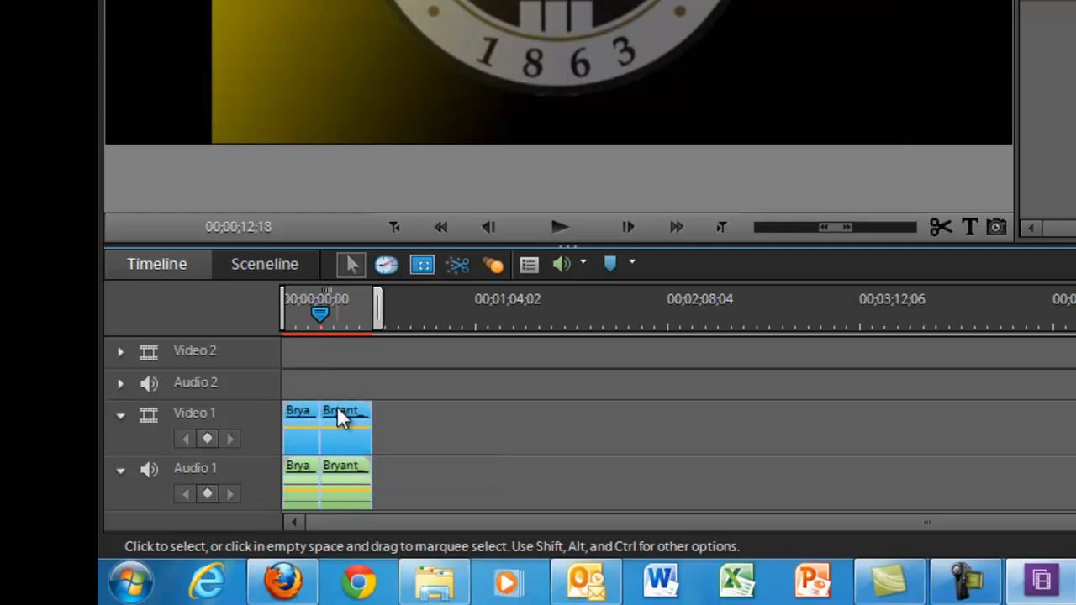
pyautogui.click(300, 413)
pyautogui.click(340, 409)
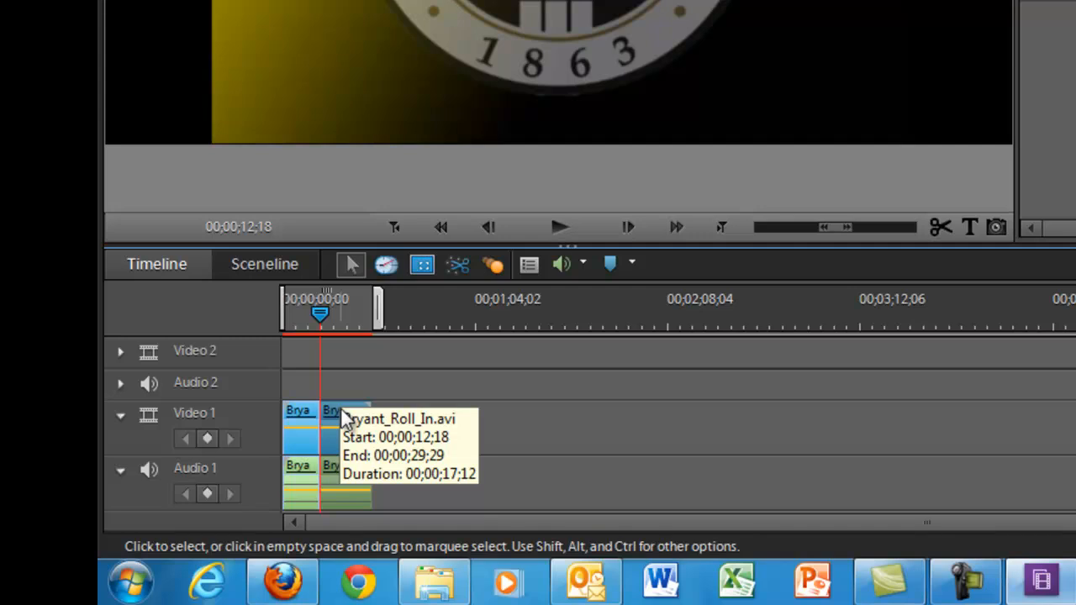
pyautogui.click(332, 408)
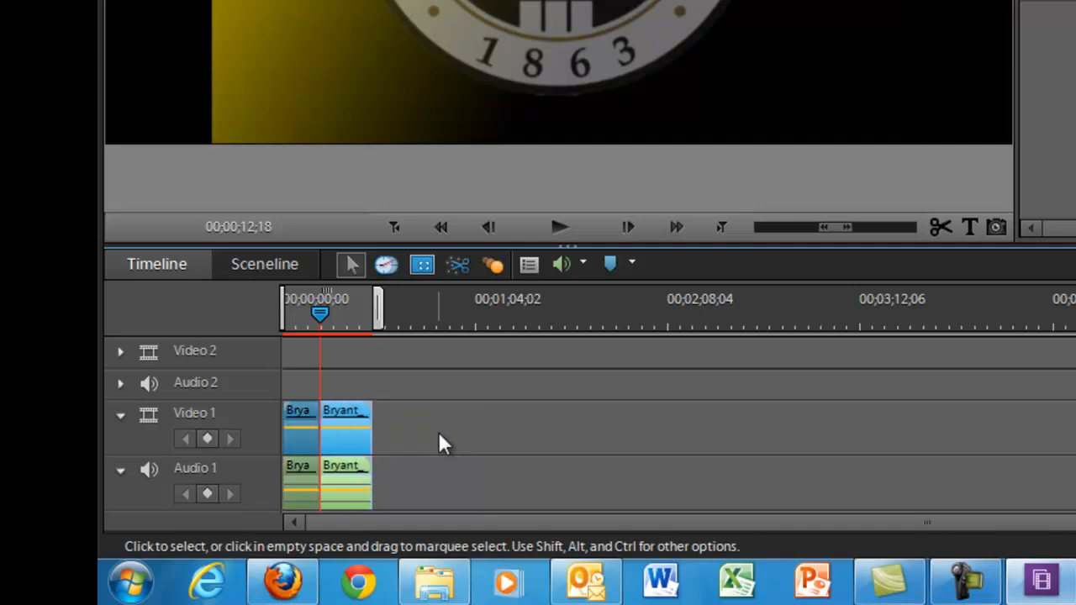
pyautogui.press('Delete')
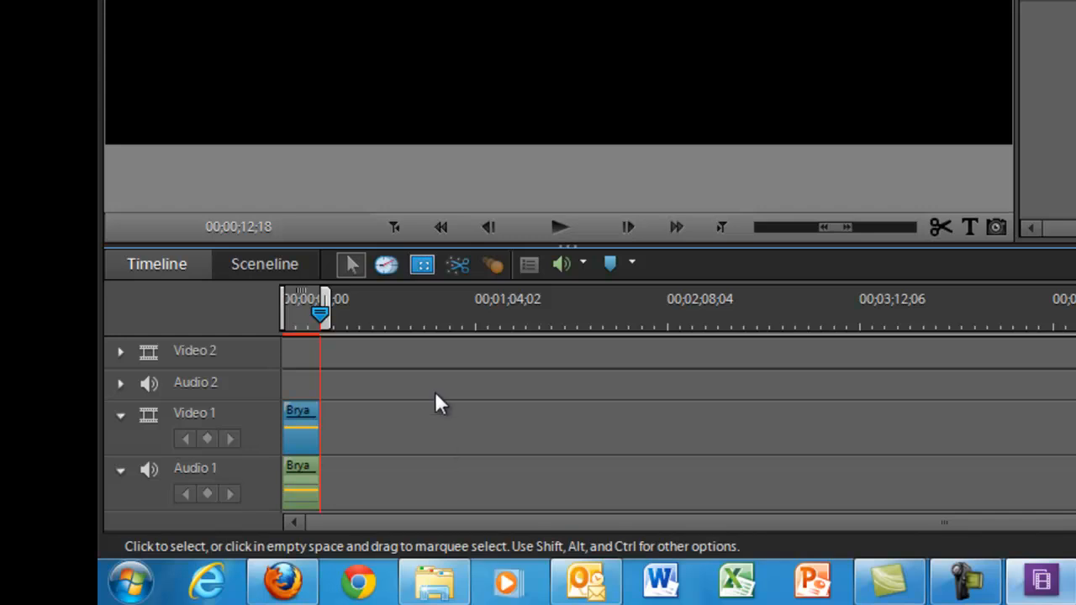
# - Return the playhead to 00;00;00;00 and play the trimmed Bryant clip
pyautogui.moveTo(325, 313); pyautogui.dragTo(275, 308)
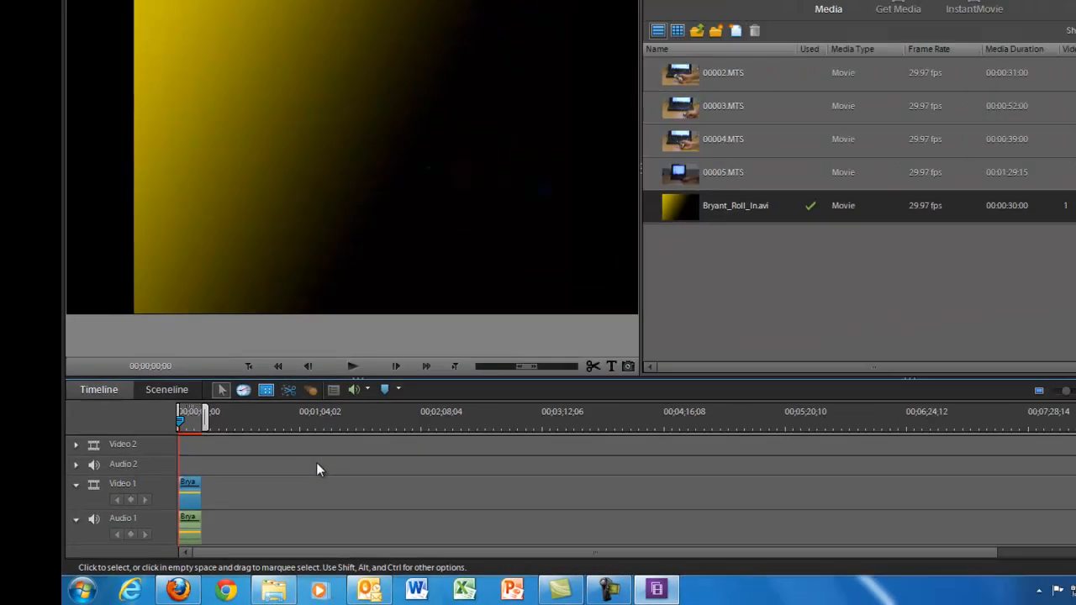
pyautogui.press('space')
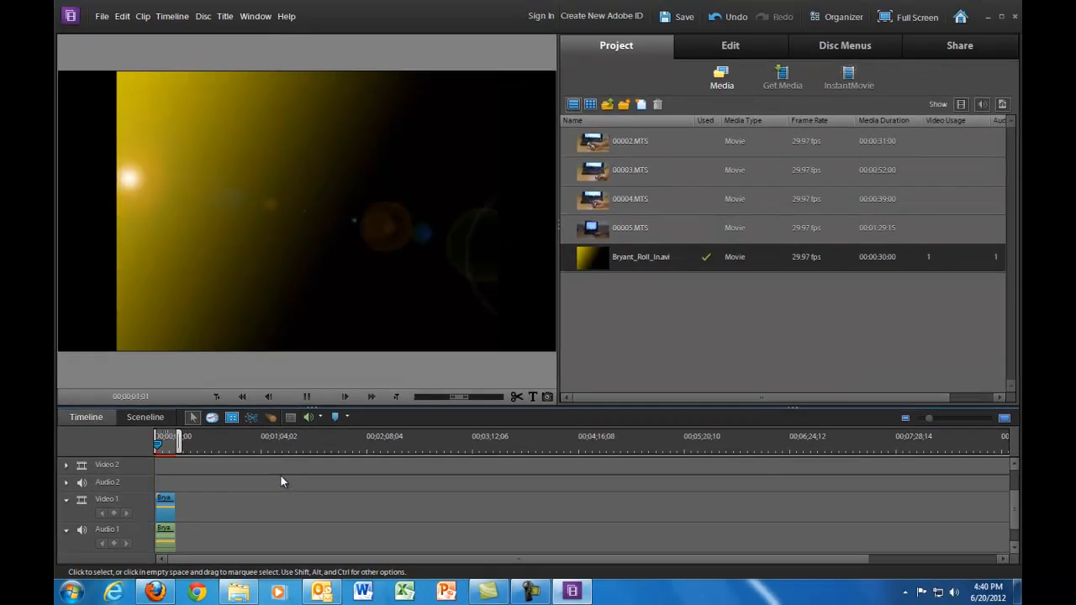